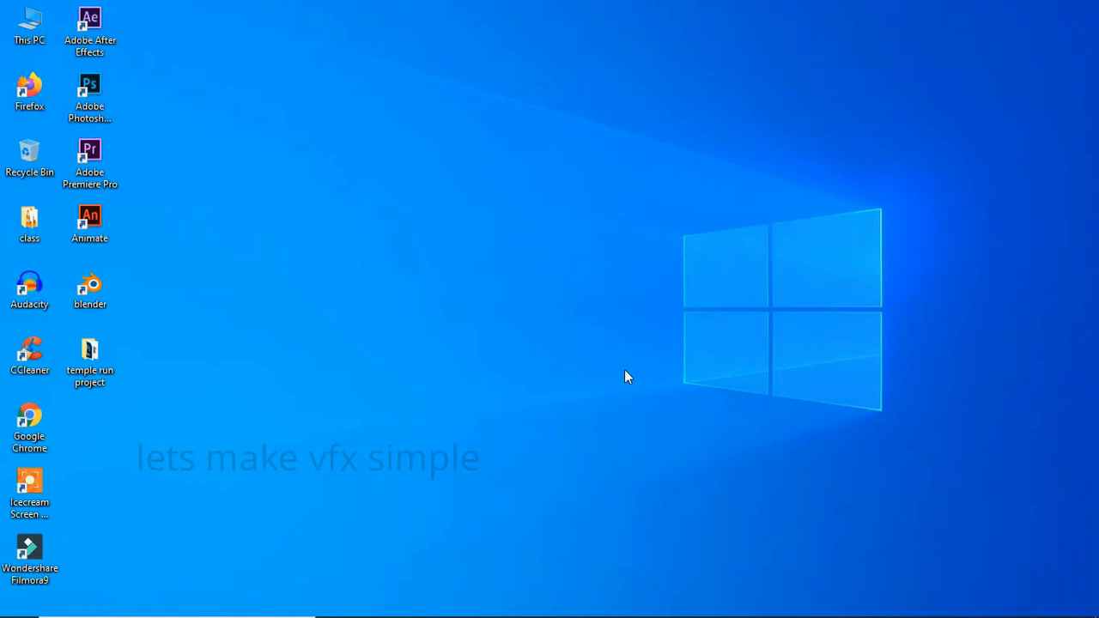
- Refresh the desktop and open temple run project > footages, briefly selecting all 28 clips
{"action": "right_click", "coordinate": [503, 206]}
{"action": "left_click", "coordinate": [562, 245]}
{"action": "double_click", "coordinate": [105, 354]}
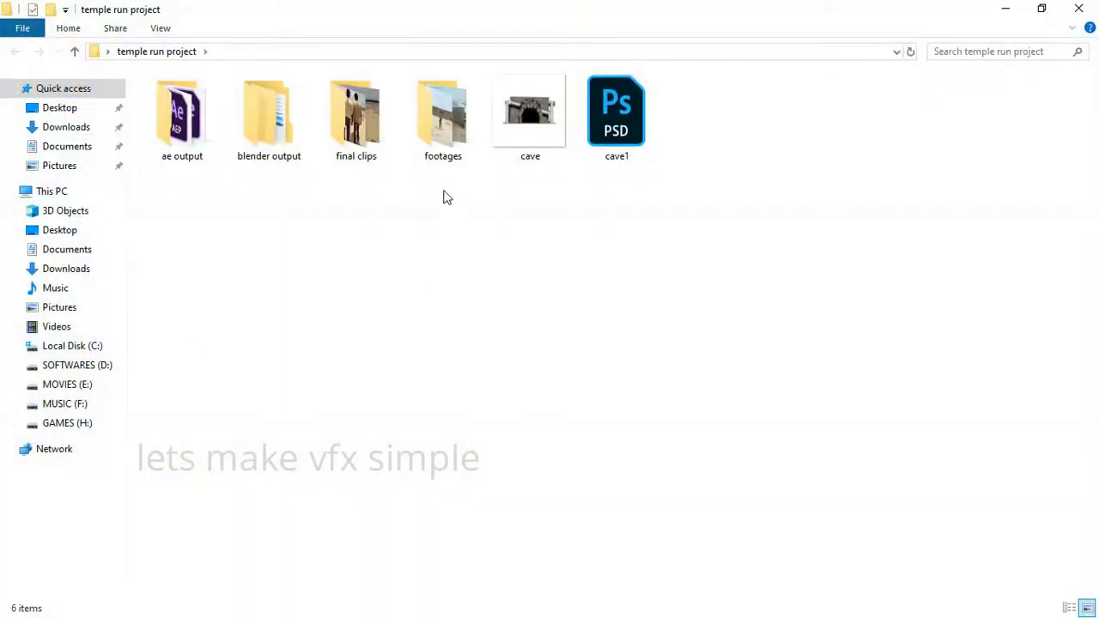
{"action": "double_click", "coordinate": [455, 148]}
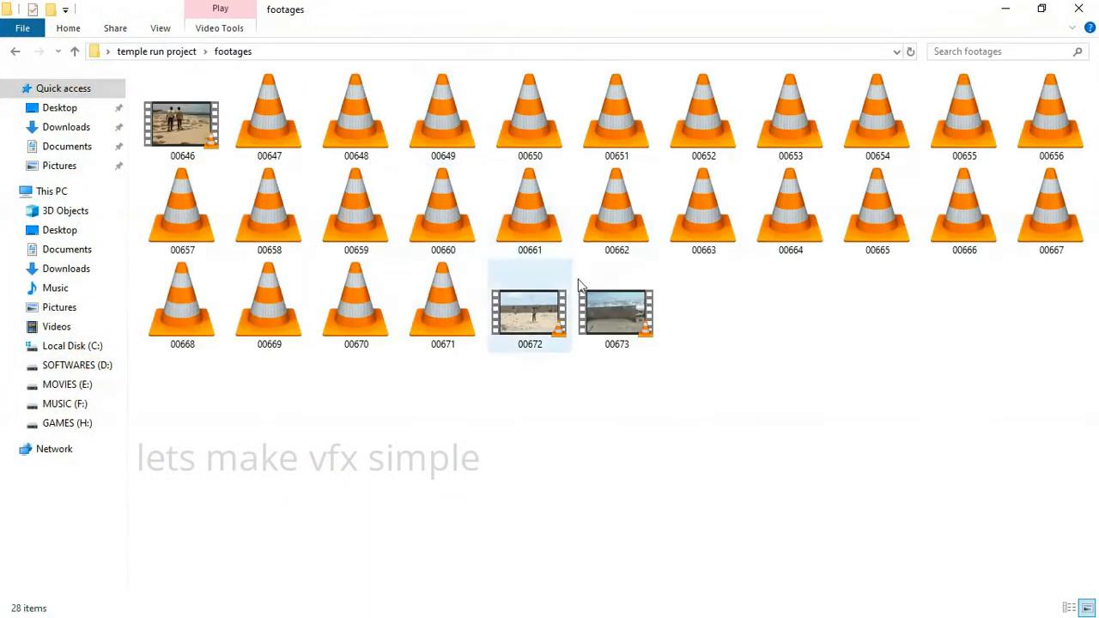
{"action": "left_click_drag", "start_coordinate": [192, 424], "coordinate": [1090, 69]}
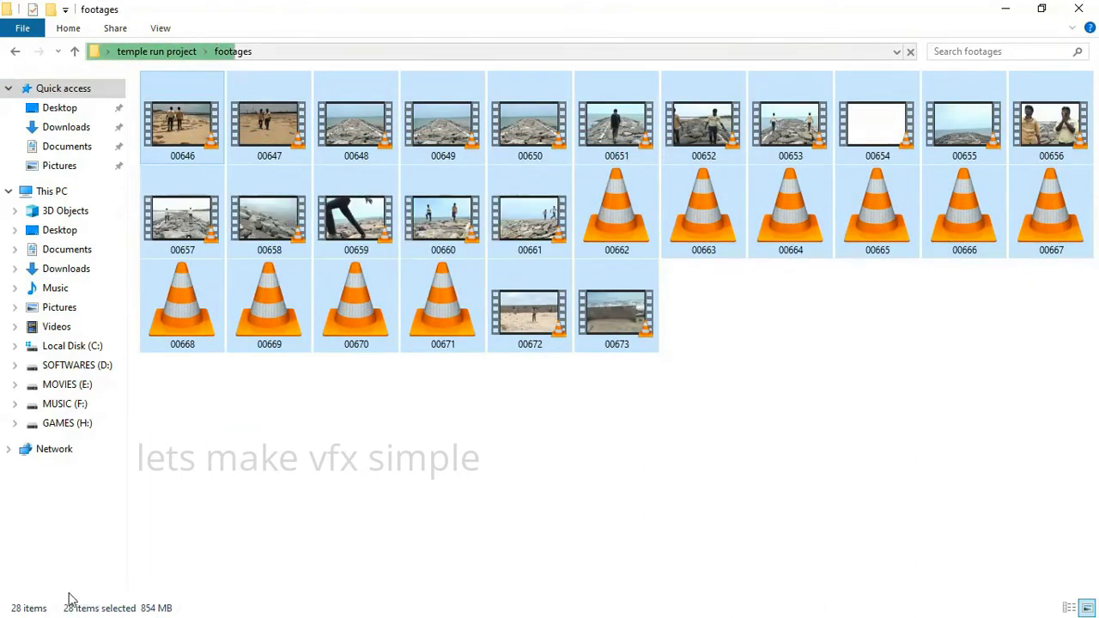
{"action": "left_click", "coordinate": [484, 434]}
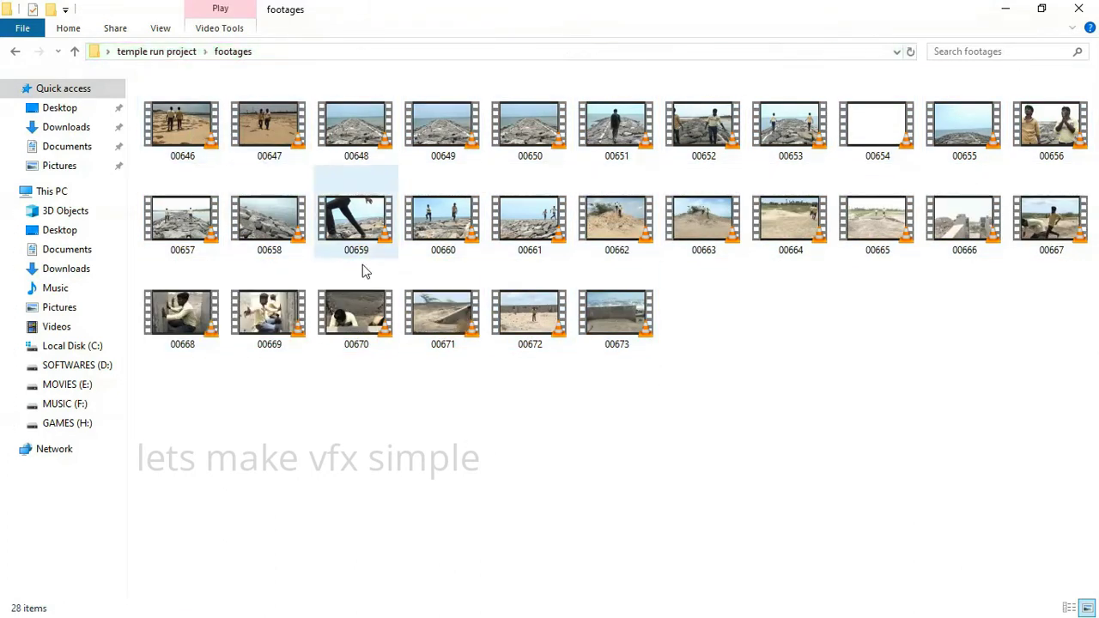
{"action": "left_click", "coordinate": [194, 133]}
{"action": "double_click", "coordinate": [194, 133]}
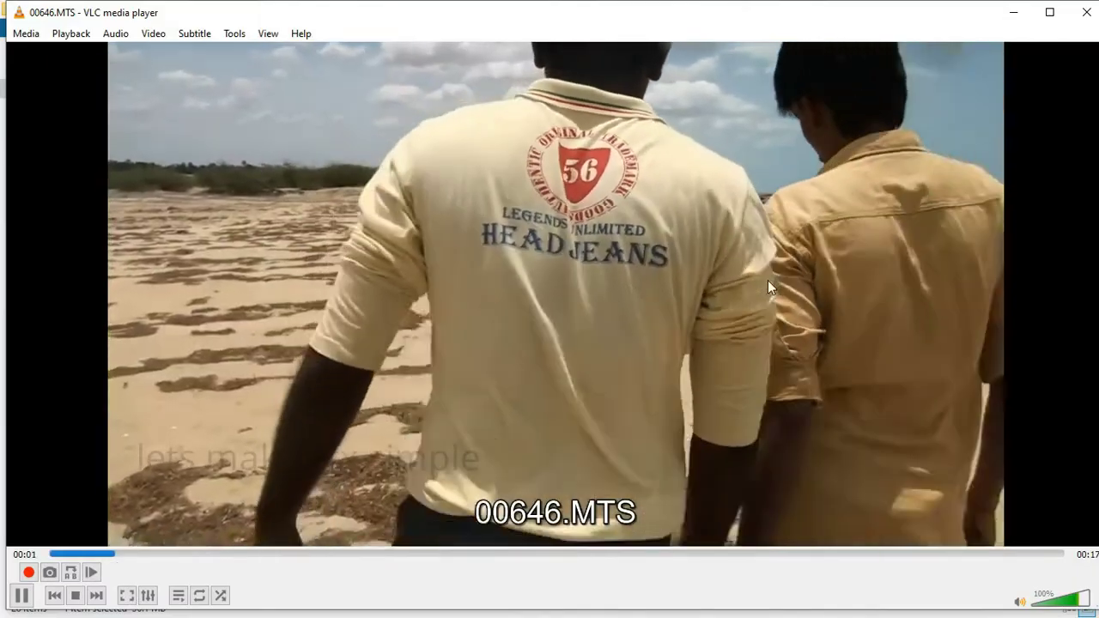
{"action": "double_click", "coordinate": [768, 279]}
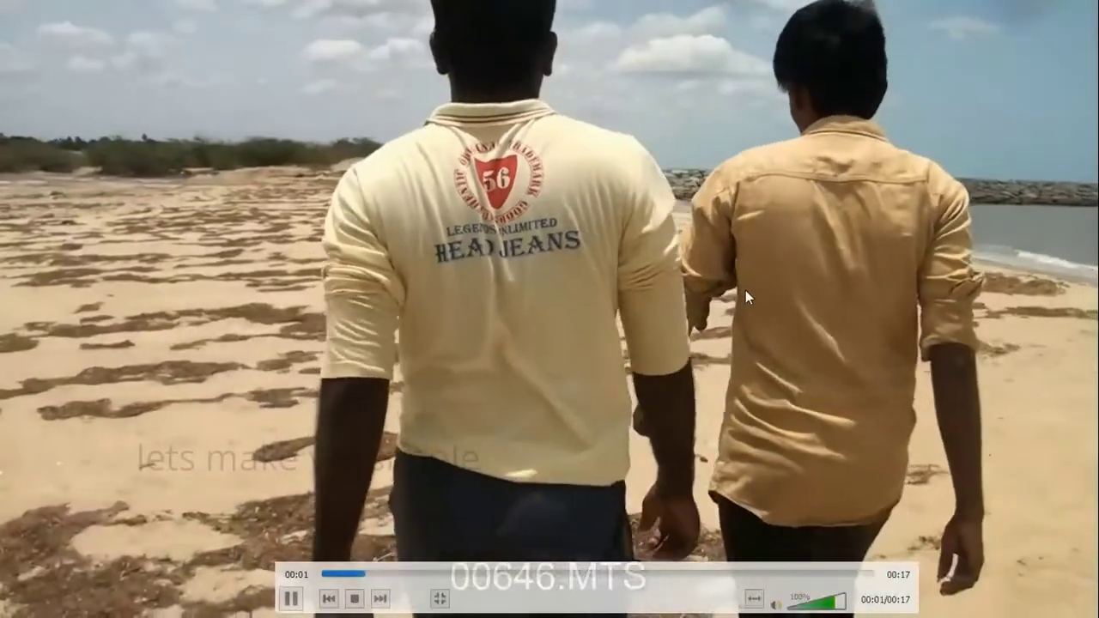
{"action": "double_click", "coordinate": [743, 292]}
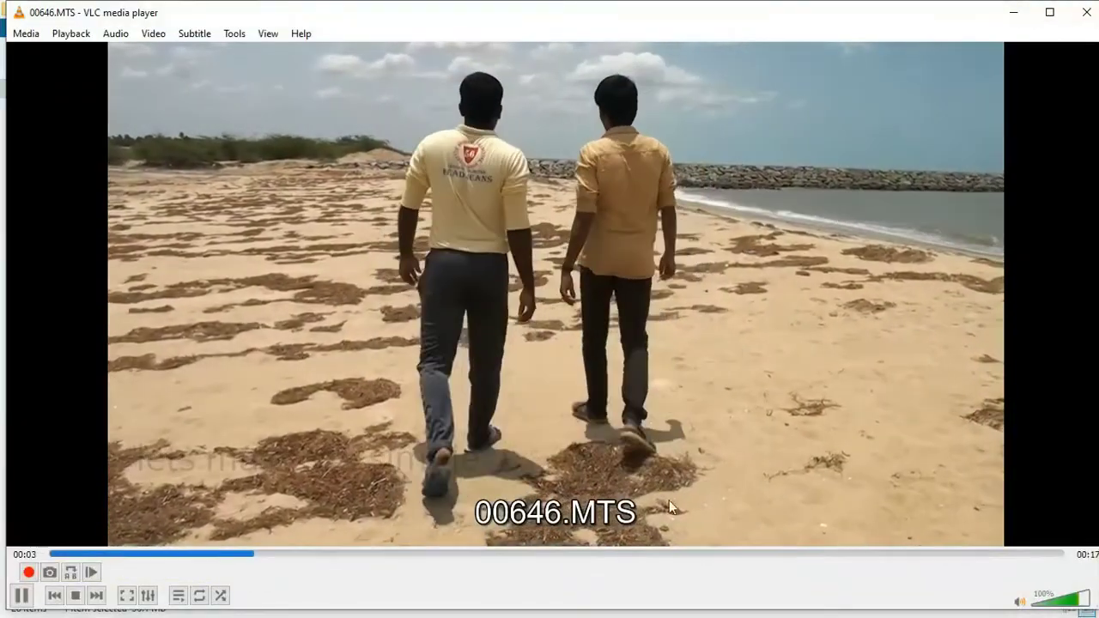
{"action": "left_click", "coordinate": [697, 556]}
{"action": "double_click", "coordinate": [888, 277]}
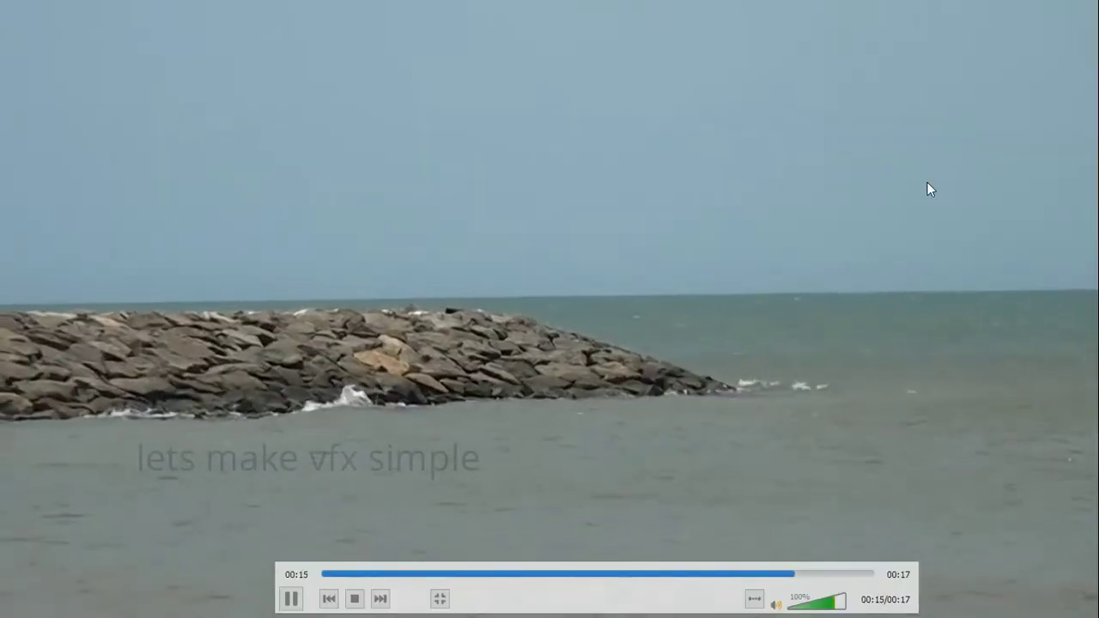
{"action": "double_click", "coordinate": [927, 182]}
{"action": "left_click", "coordinate": [1086, 12]}
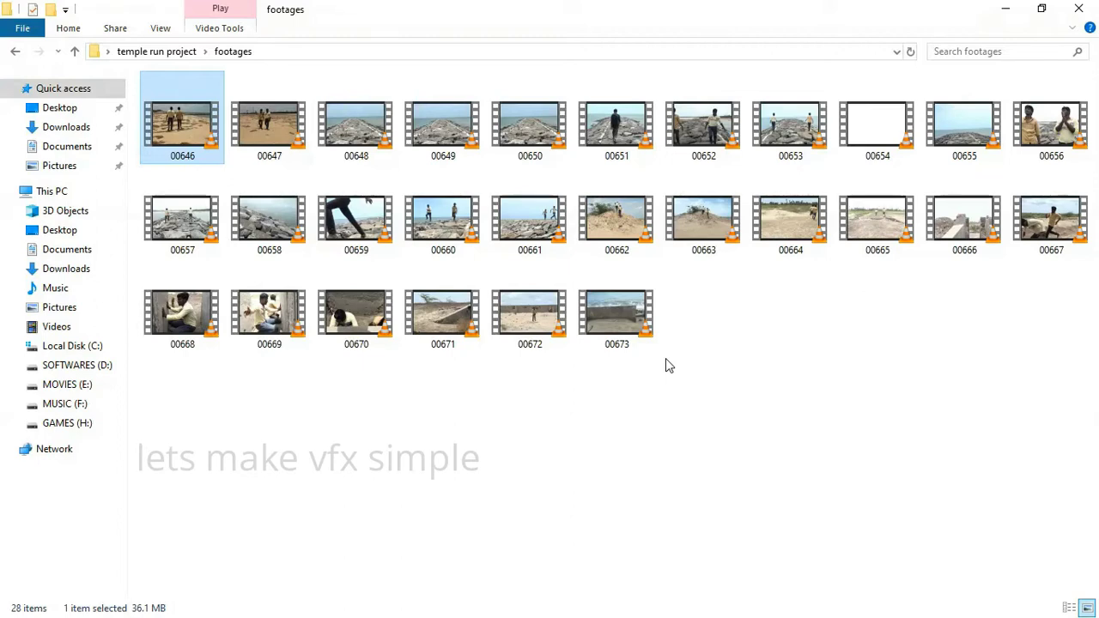
- Go up to temple run project and open final clips, selecting then deselecting all 17 clips
{"action": "left_click", "coordinate": [171, 51]}
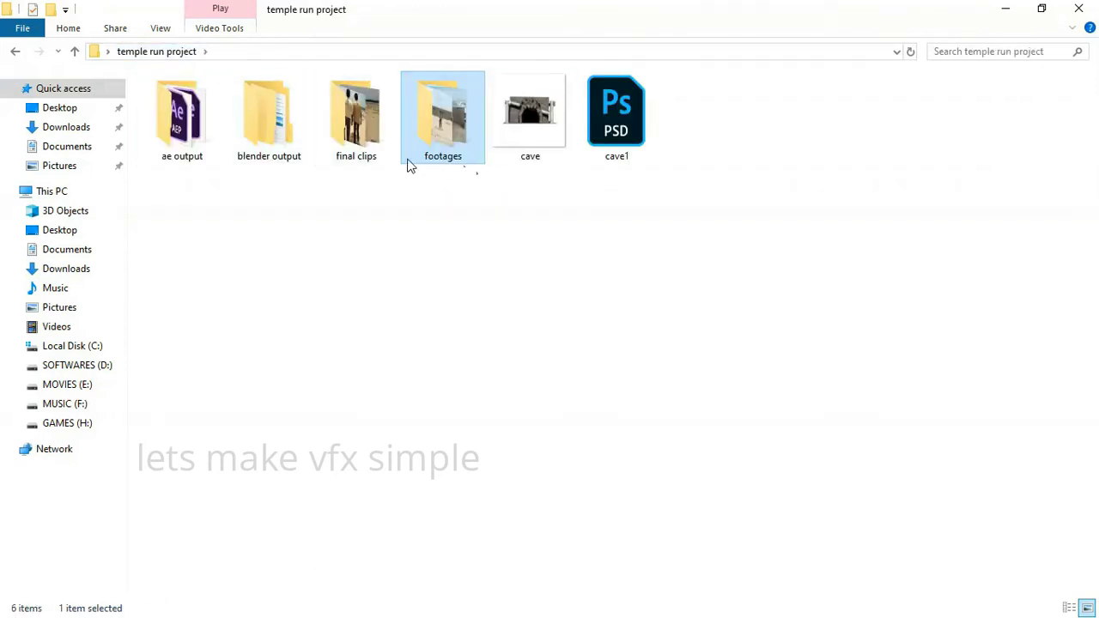
{"action": "double_click", "coordinate": [365, 148]}
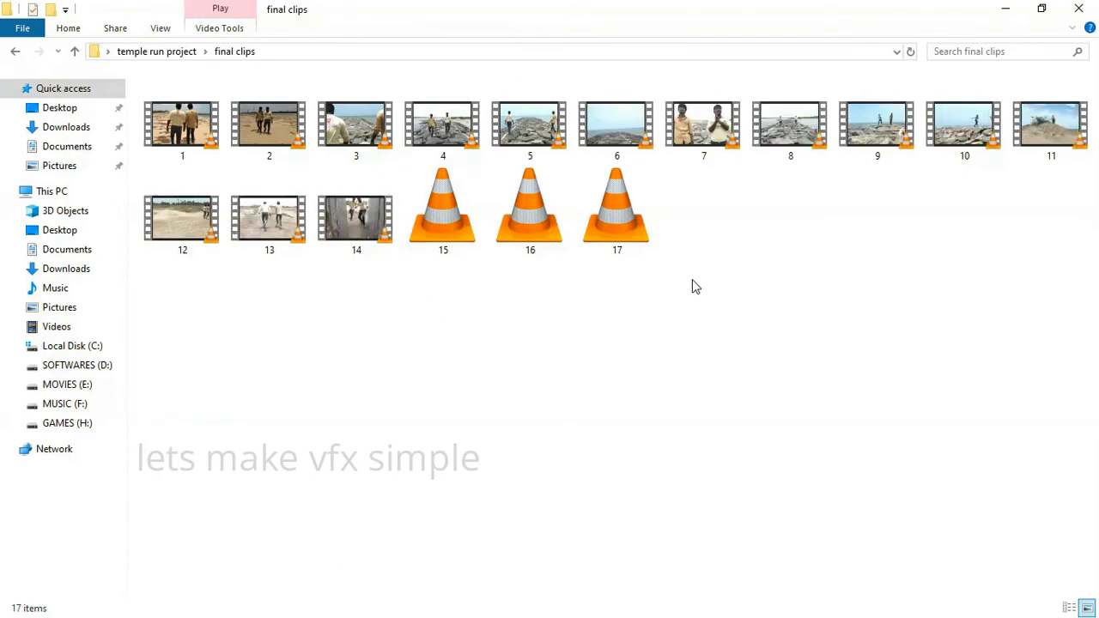
{"action": "left_click_drag", "start_coordinate": [183, 315], "coordinate": [1011, 150]}
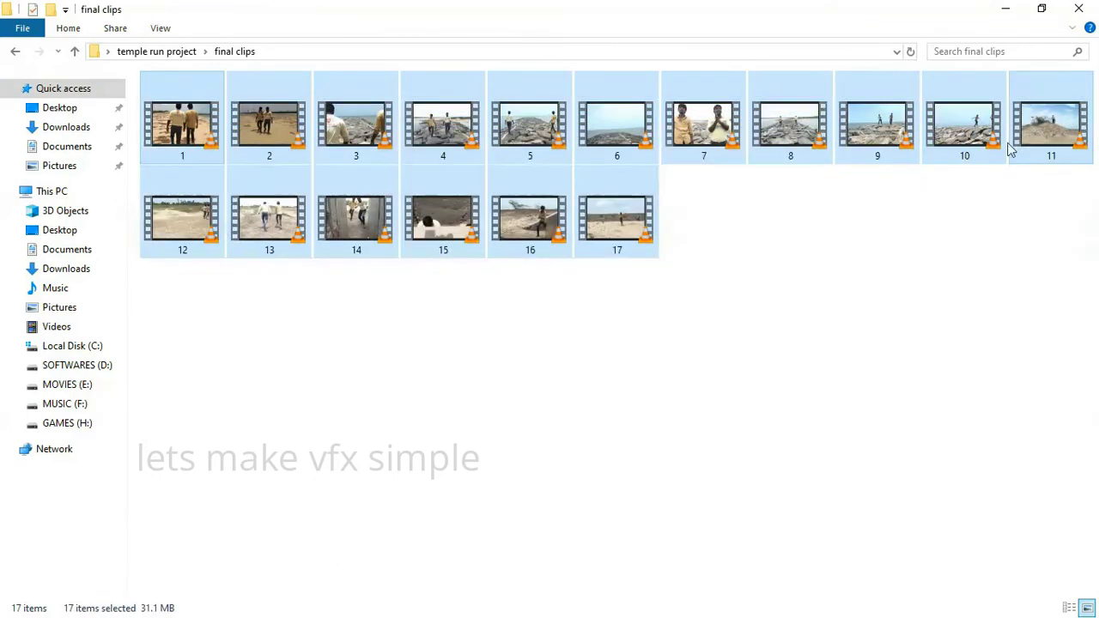
{"action": "left_click", "coordinate": [556, 348]}
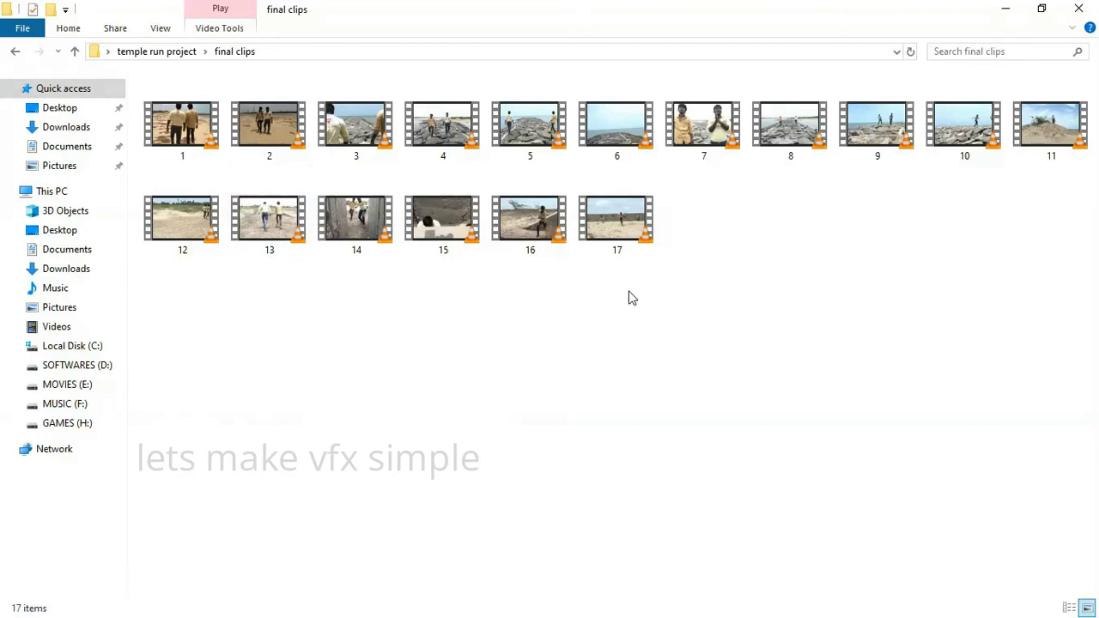
- Select and clear a block of clips, then play clip 1.mp4
{"action": "left_click_drag", "start_coordinate": [225, 309], "coordinate": [798, 82]}
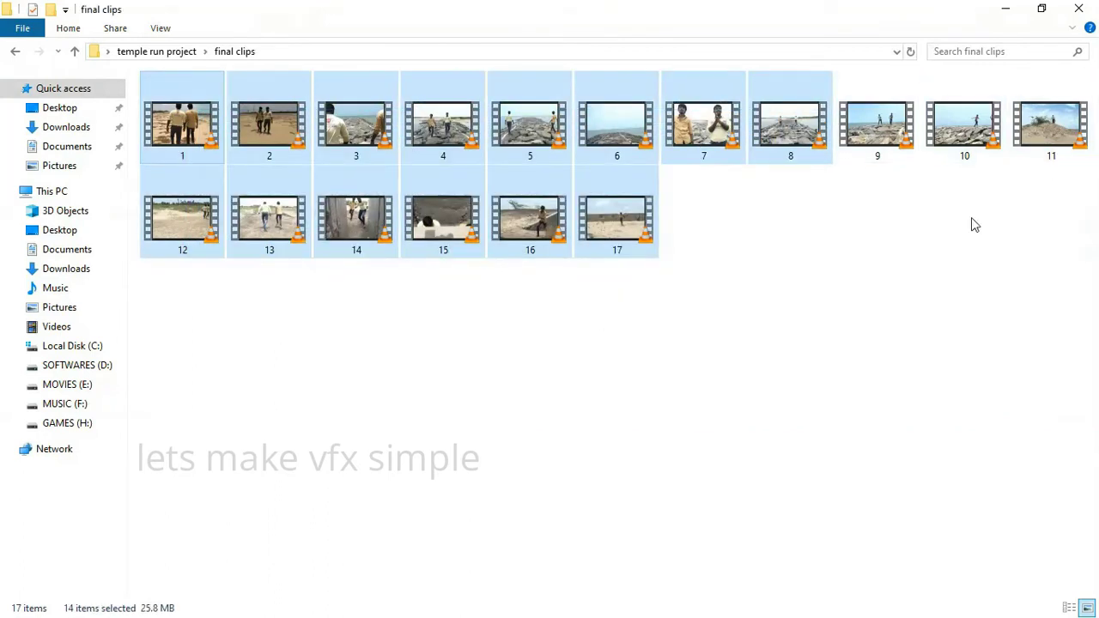
{"action": "left_click", "coordinate": [678, 319]}
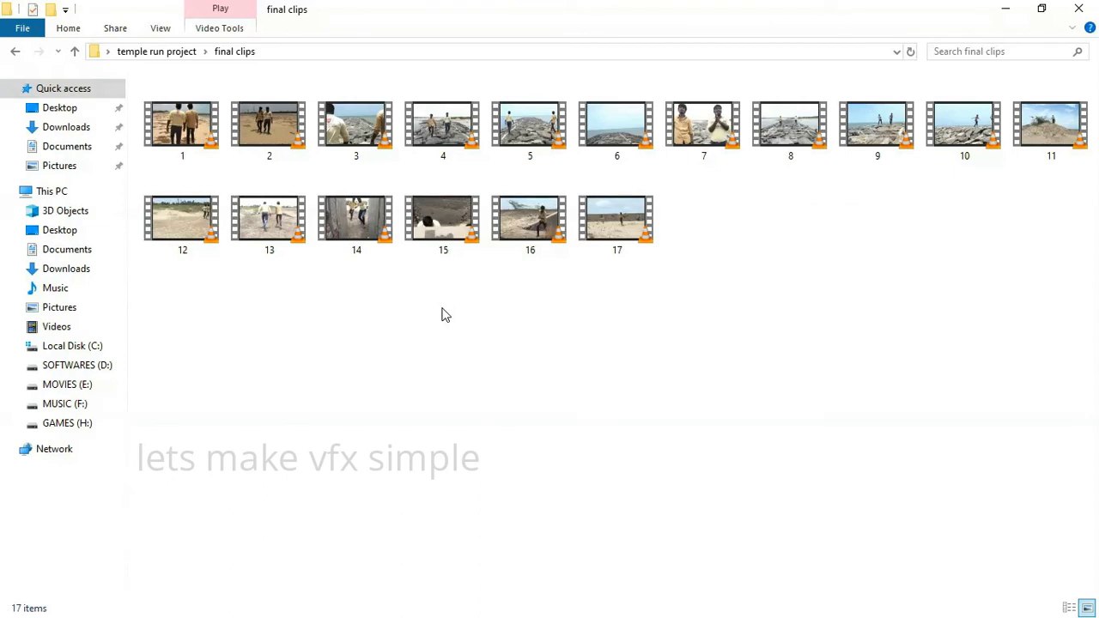
{"action": "double_click", "coordinate": [196, 151]}
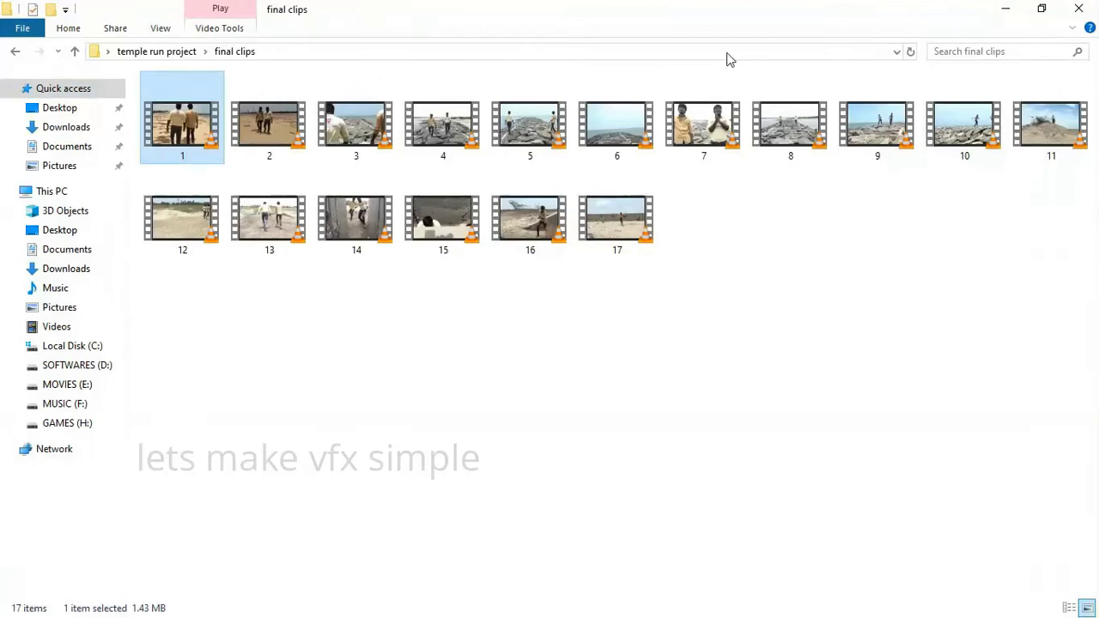
- Preview clips 2, 3 and 4 in VLC, toggling full screen, then close the player
{"action": "double_click", "coordinate": [264, 157]}
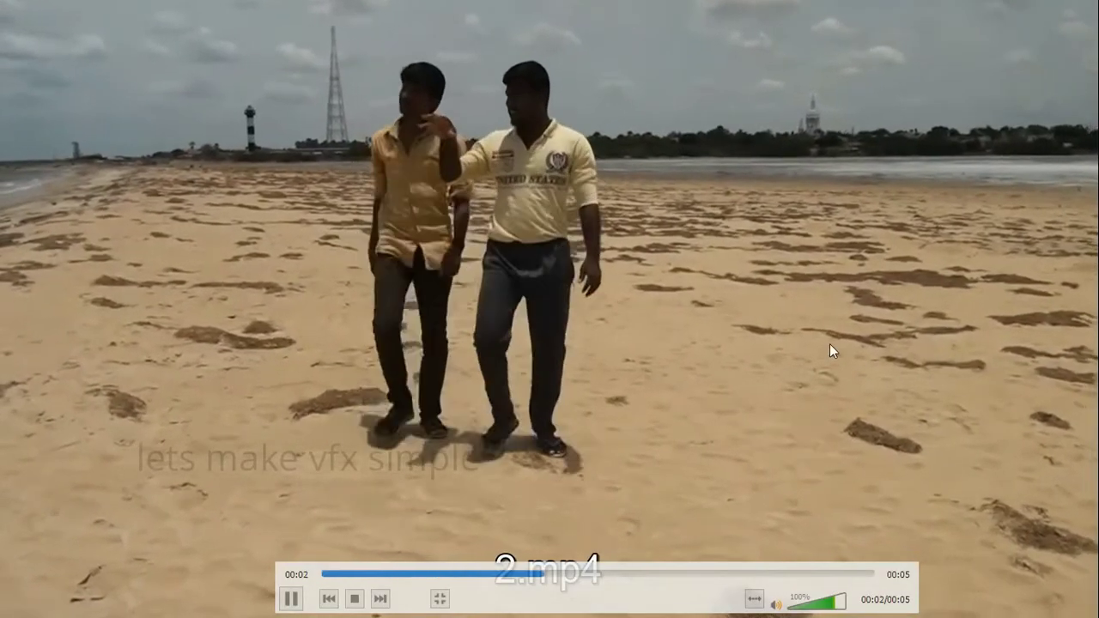
{"action": "double_click", "coordinate": [774, 362]}
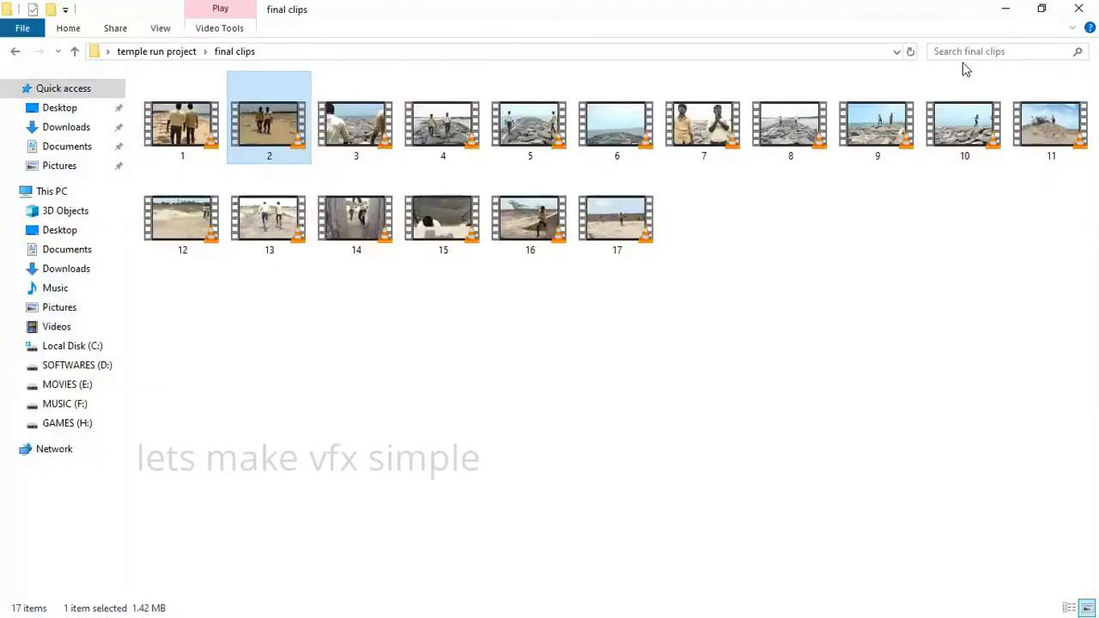
{"action": "double_click", "coordinate": [344, 153]}
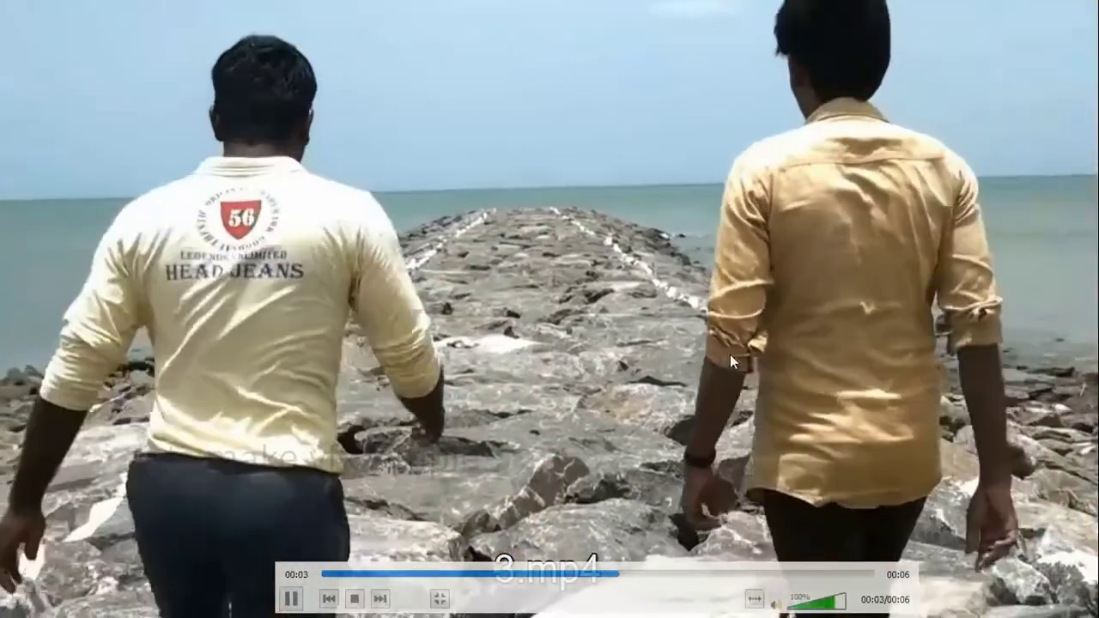
{"action": "scroll", "coordinate": [730, 354], "scroll_direction": "down", "scroll_amount": 1}
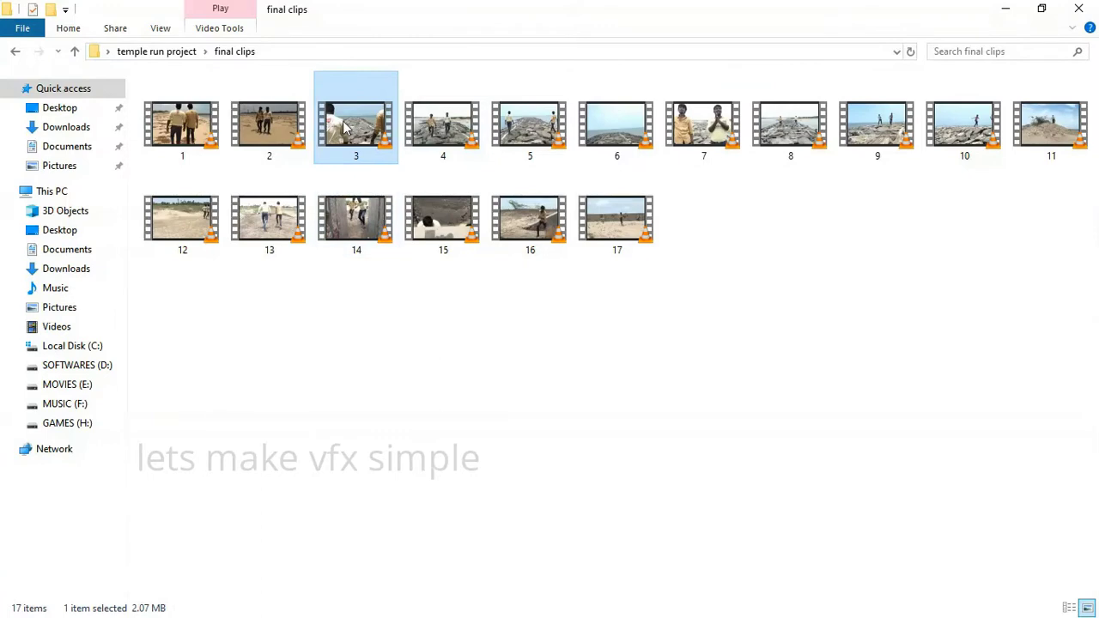
{"action": "double_click", "coordinate": [433, 127]}
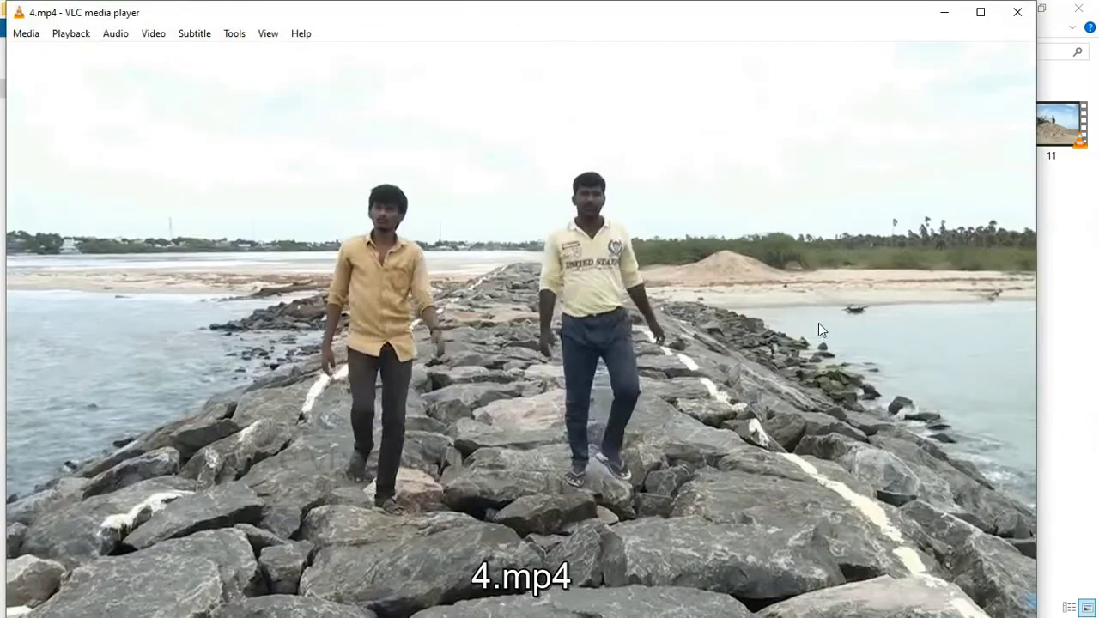
{"action": "double_click", "coordinate": [824, 323]}
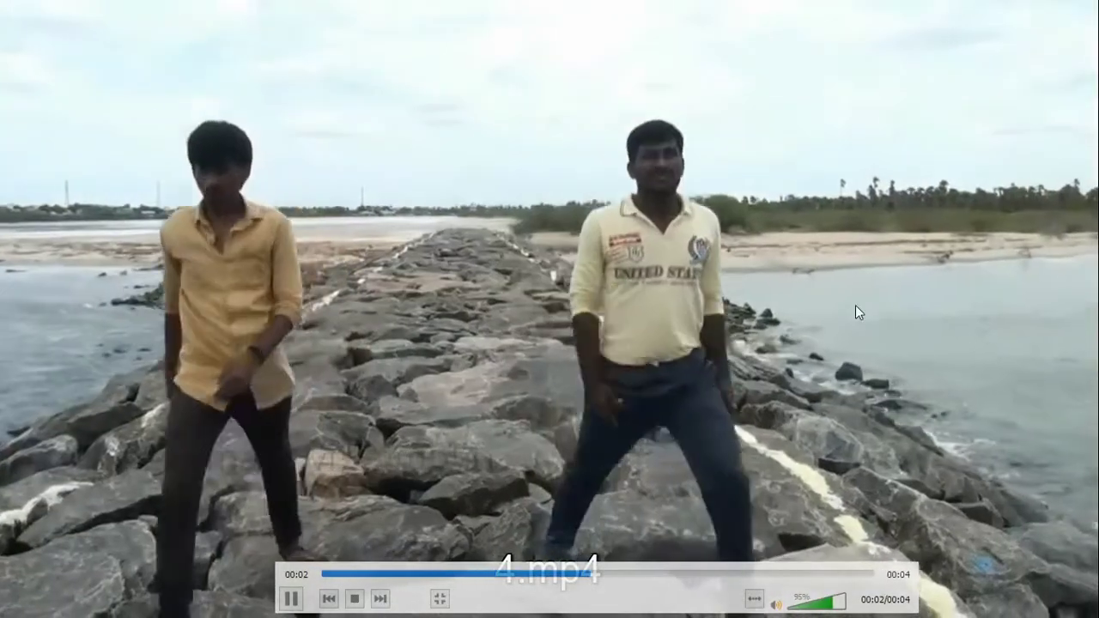
{"action": "double_click", "coordinate": [856, 312]}
{"action": "left_click", "coordinate": [1020, 16]}
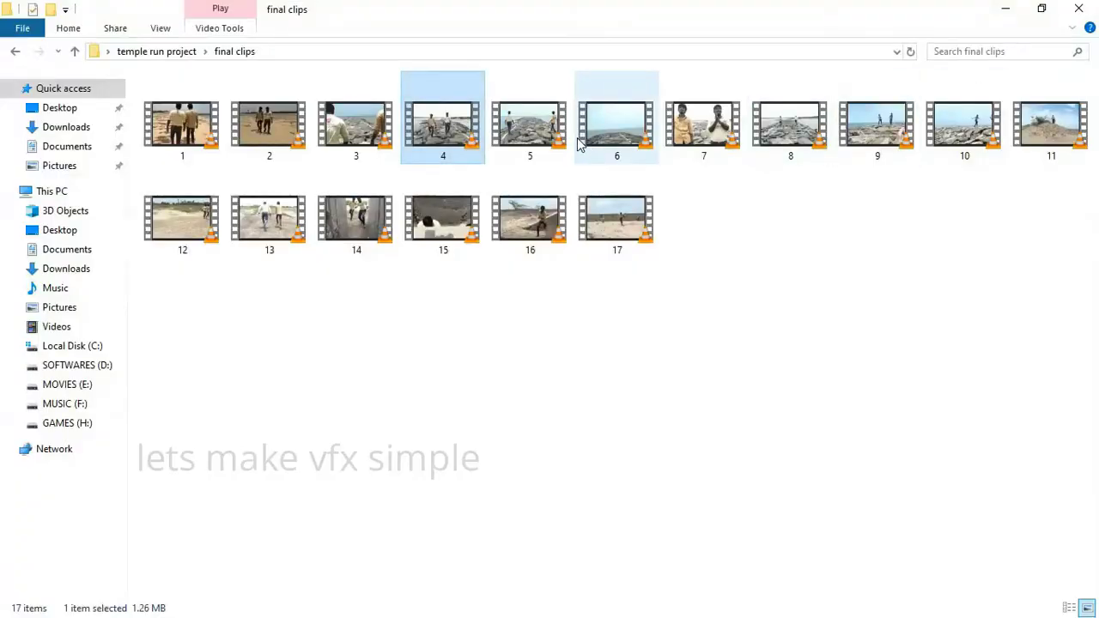
- Preview clips 5 and 8 full screen in VLC, closing the player after each
{"action": "double_click", "coordinate": [528, 127]}
{"action": "double_click", "coordinate": [672, 335]}
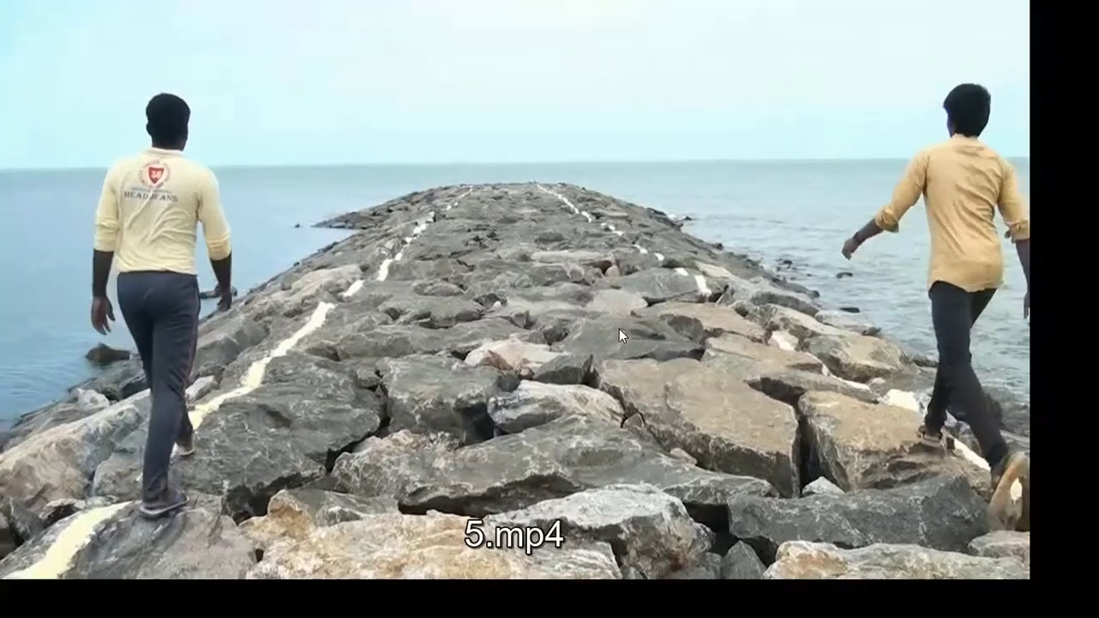
{"action": "double_click", "coordinate": [841, 230]}
{"action": "left_click", "coordinate": [1017, 12]}
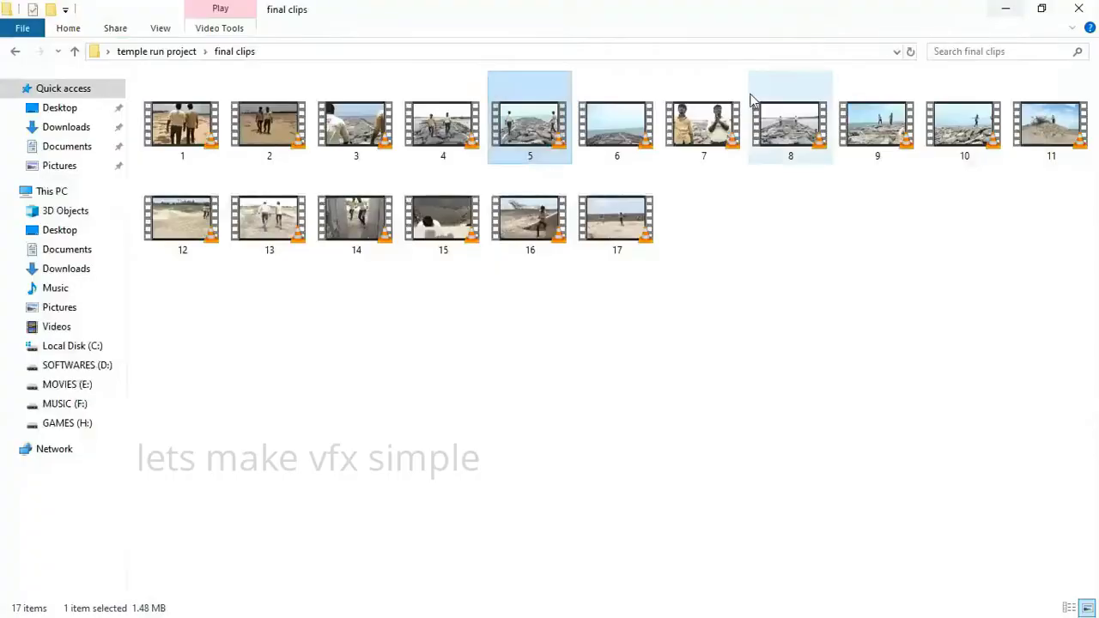
{"action": "left_click", "coordinate": [616, 127]}
{"action": "double_click", "coordinate": [791, 127]}
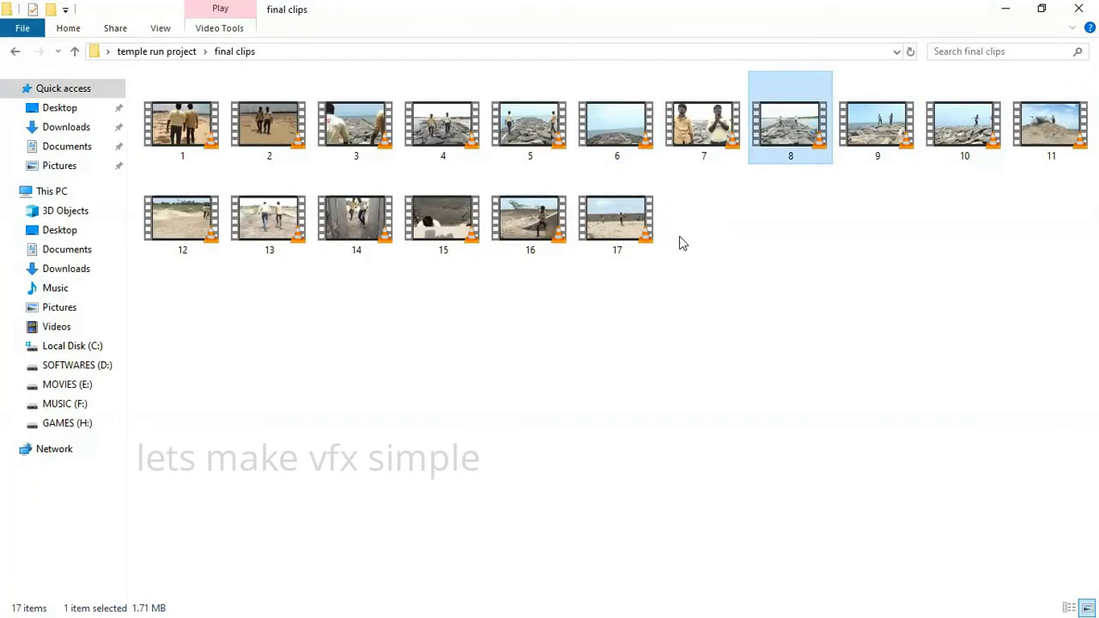
{"action": "double_click", "coordinate": [556, 317]}
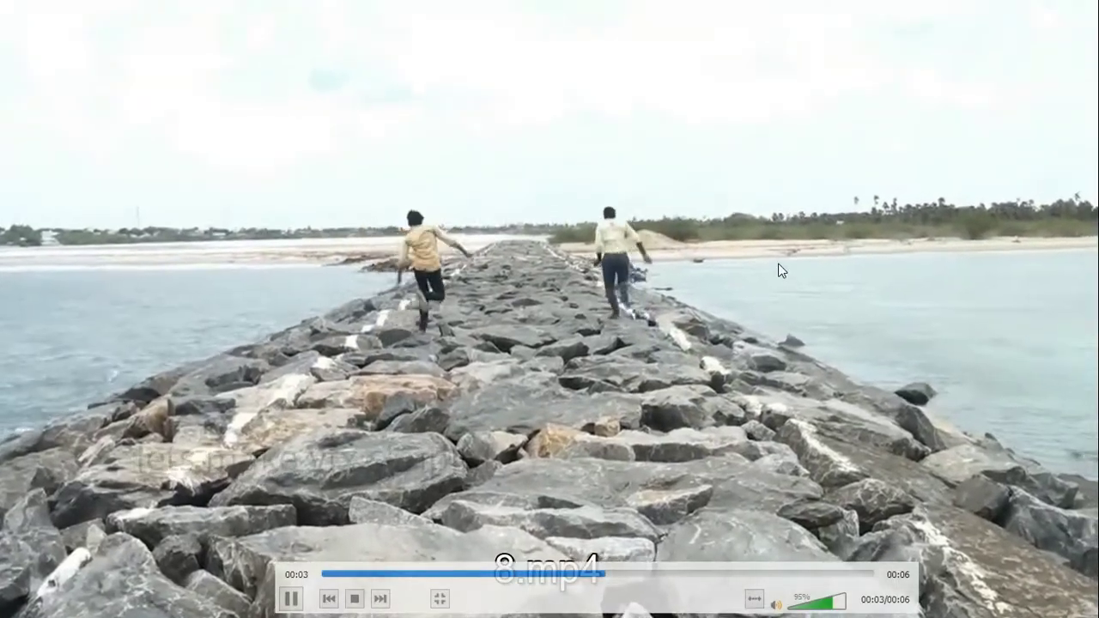
{"action": "double_click", "coordinate": [780, 267]}
{"action": "left_click", "coordinate": [1014, 12]}
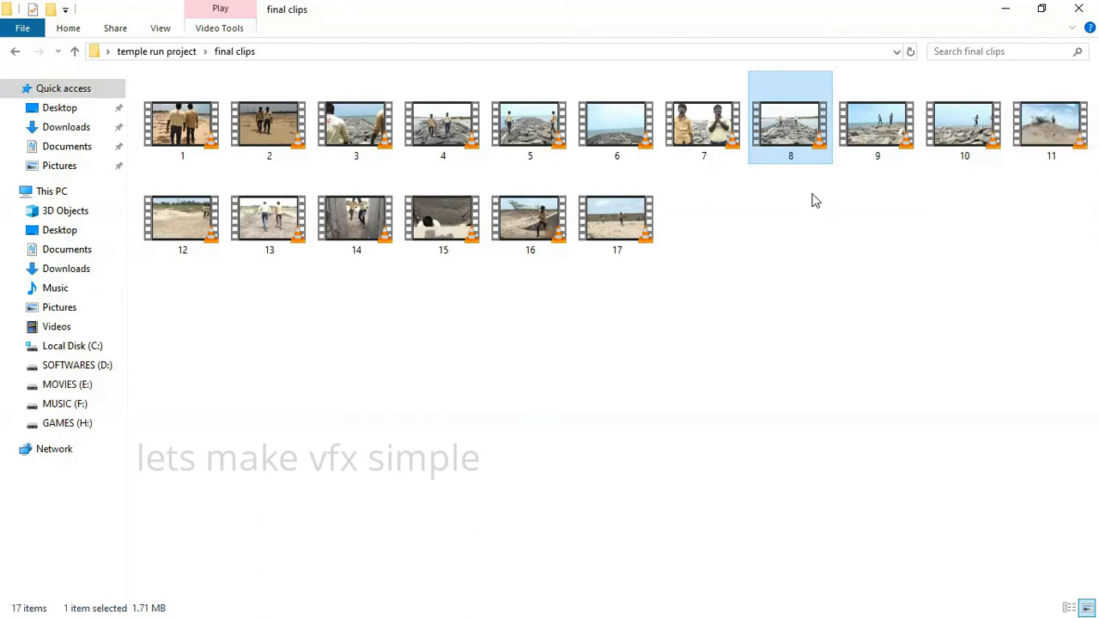
- Close the final clips folder and start a new empty After Effects project
{"action": "left_click", "coordinate": [1080, 8]}
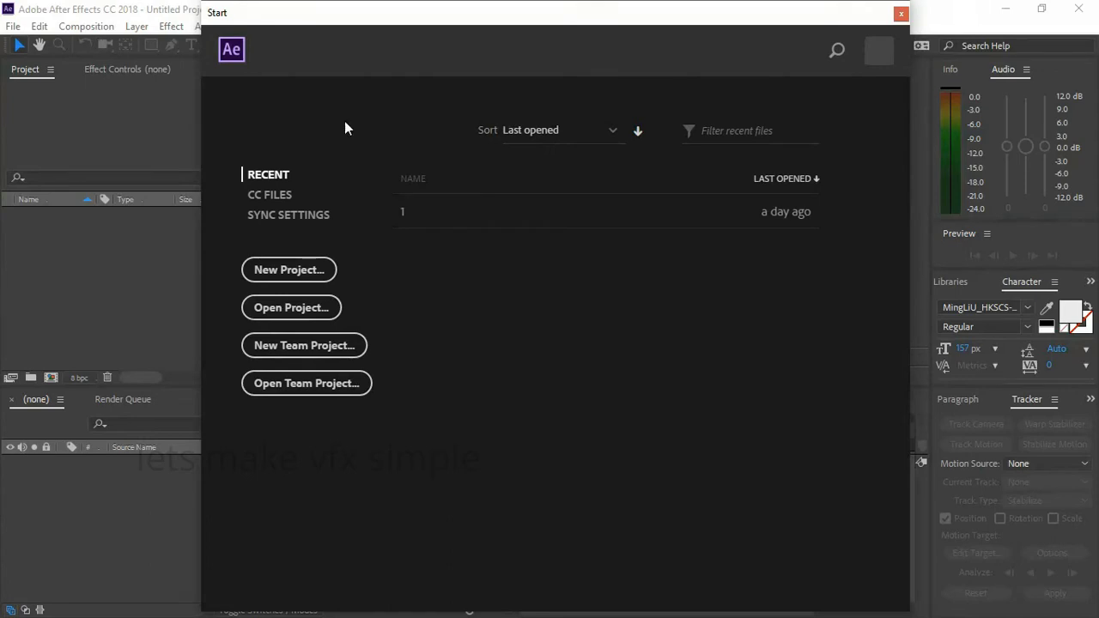
{"action": "left_click", "coordinate": [318, 272]}
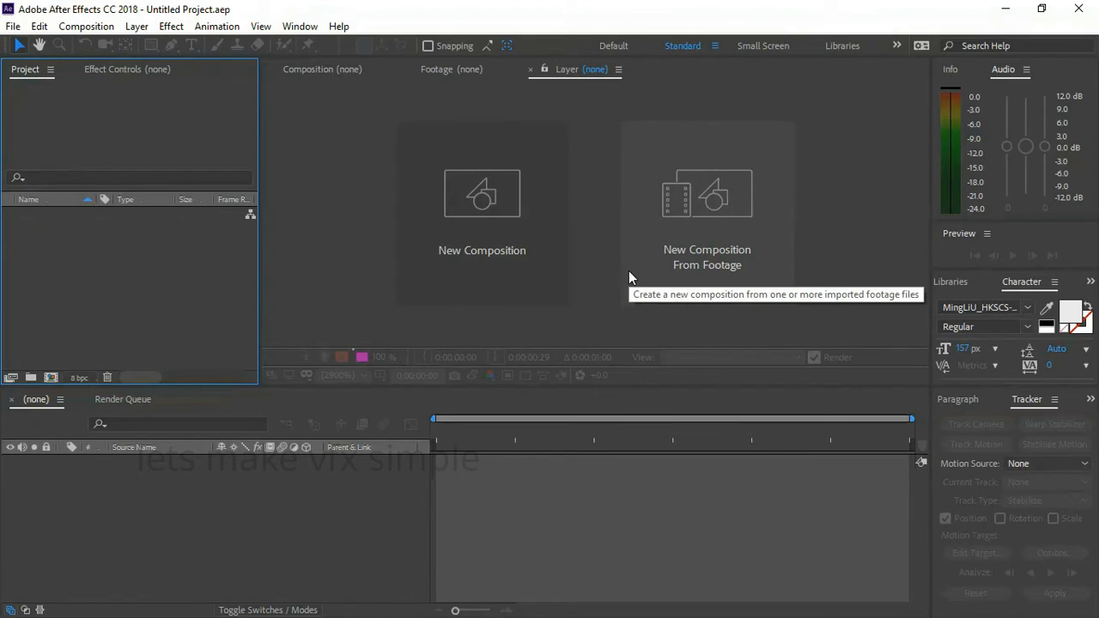
- Create a new composition with the HDV/HDTV 720 29.97 preset and select its name field
{"action": "left_click", "coordinate": [518, 218]}
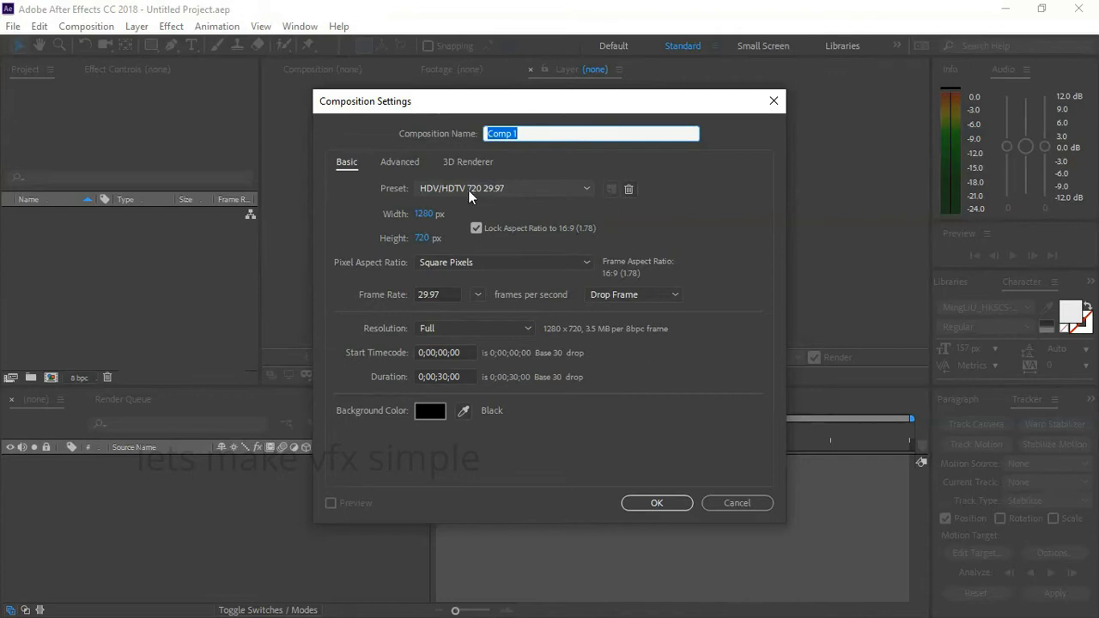
{"action": "left_click", "coordinate": [495, 185]}
{"action": "left_click", "coordinate": [494, 186]}
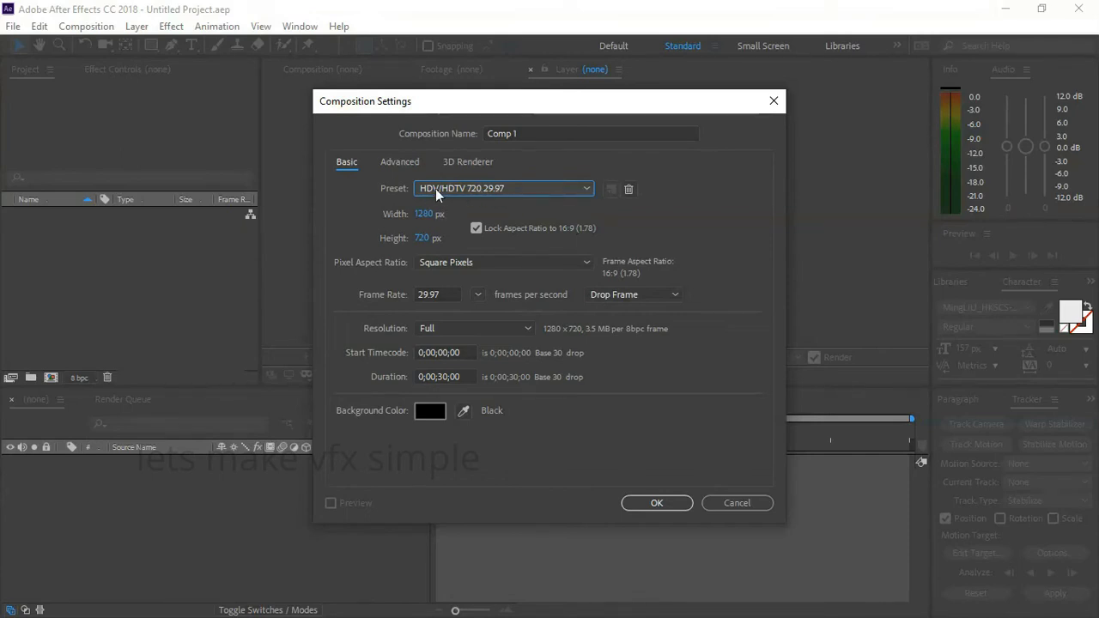
{"action": "left_click", "coordinate": [529, 134]}
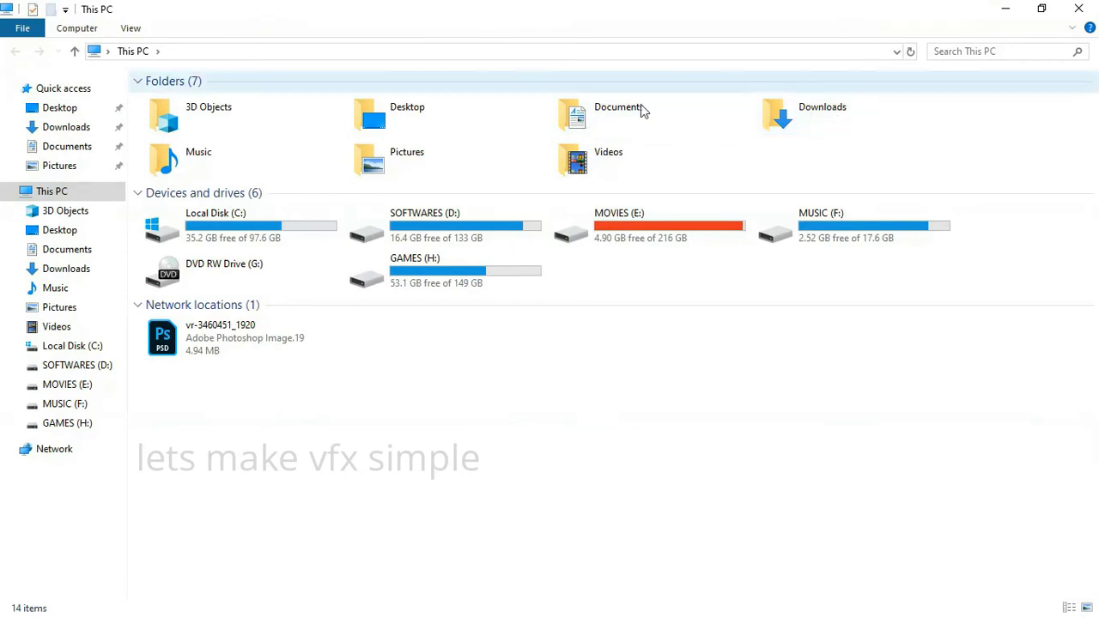
- Browse Desktop > temple run project > final clips to clips 1–3, then minimize Explorer
{"action": "double_click", "coordinate": [456, 114]}
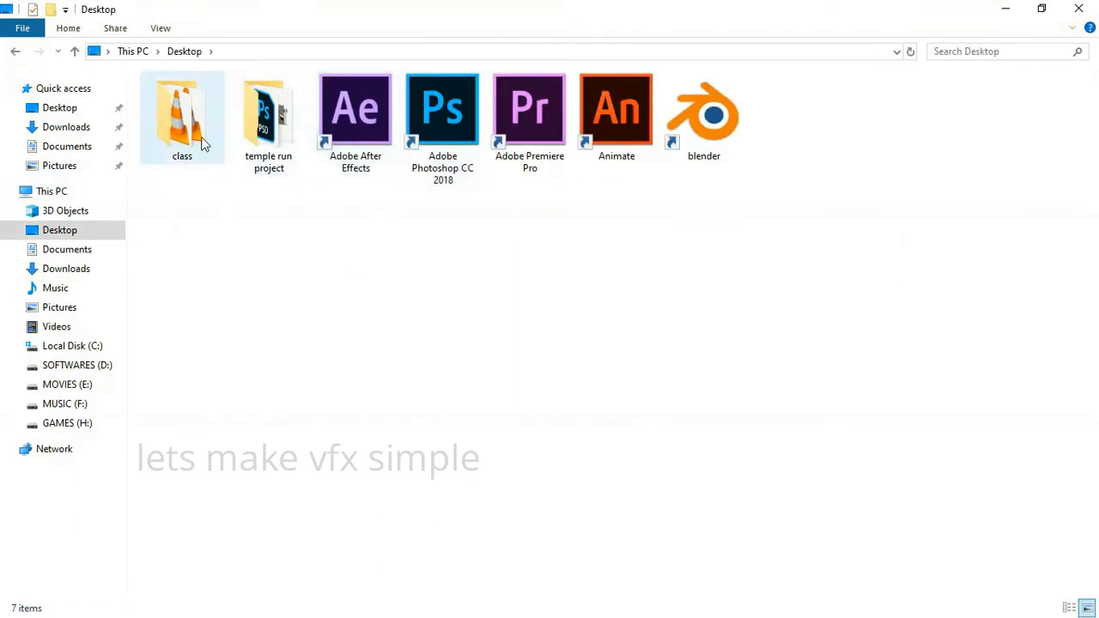
{"action": "double_click", "coordinate": [265, 112]}
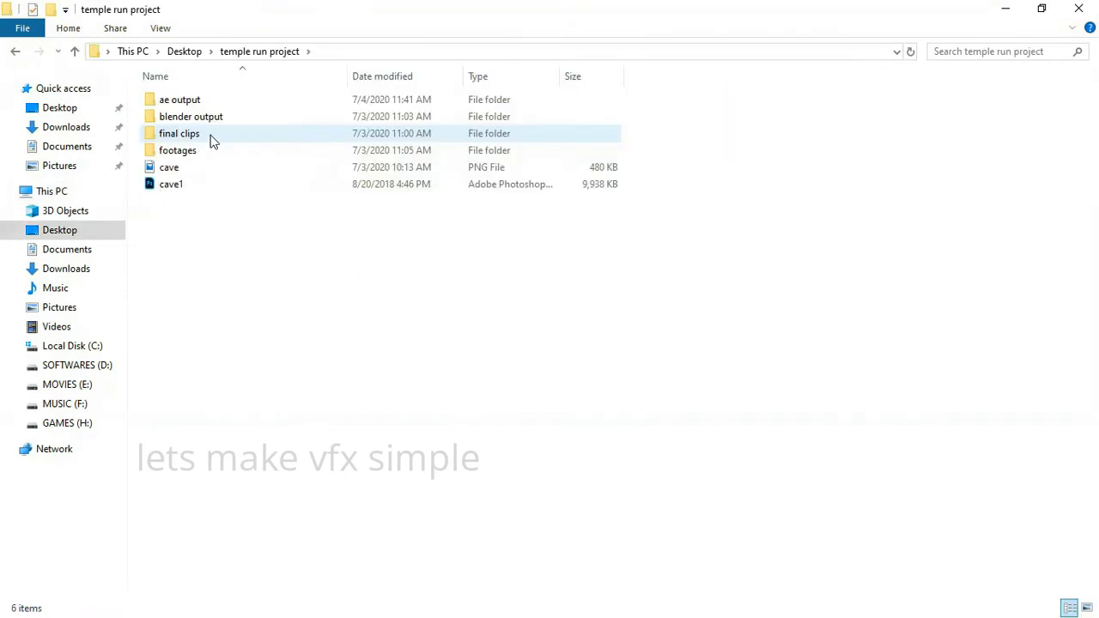
{"action": "double_click", "coordinate": [213, 142]}
{"action": "left_click", "coordinate": [199, 142]}
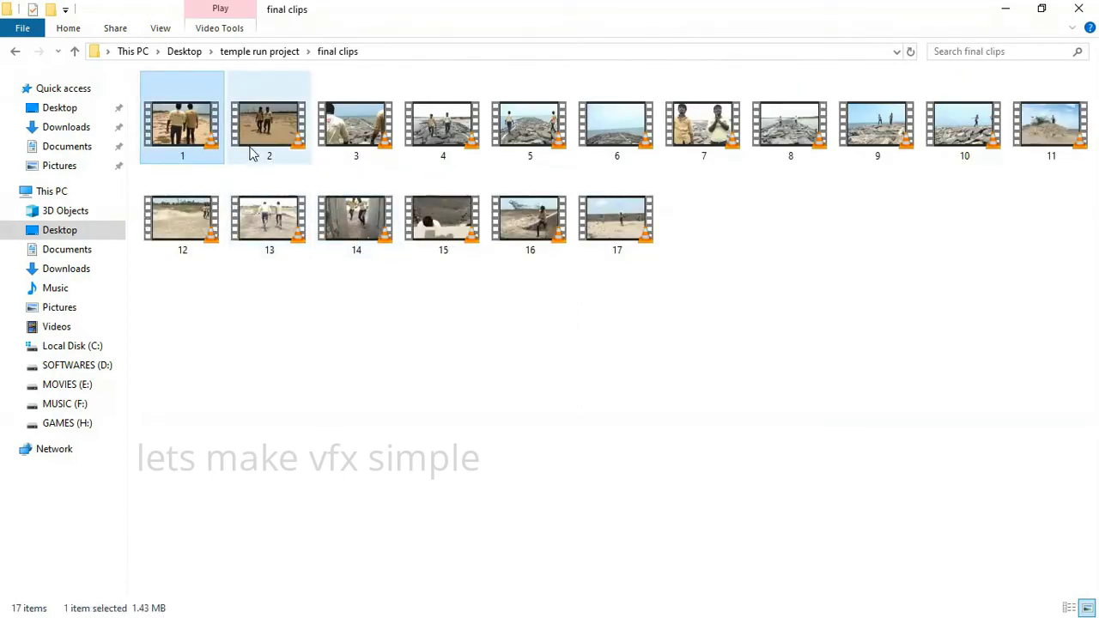
{"action": "left_click", "coordinate": [288, 144]}
{"action": "left_click", "coordinate": [364, 133]}
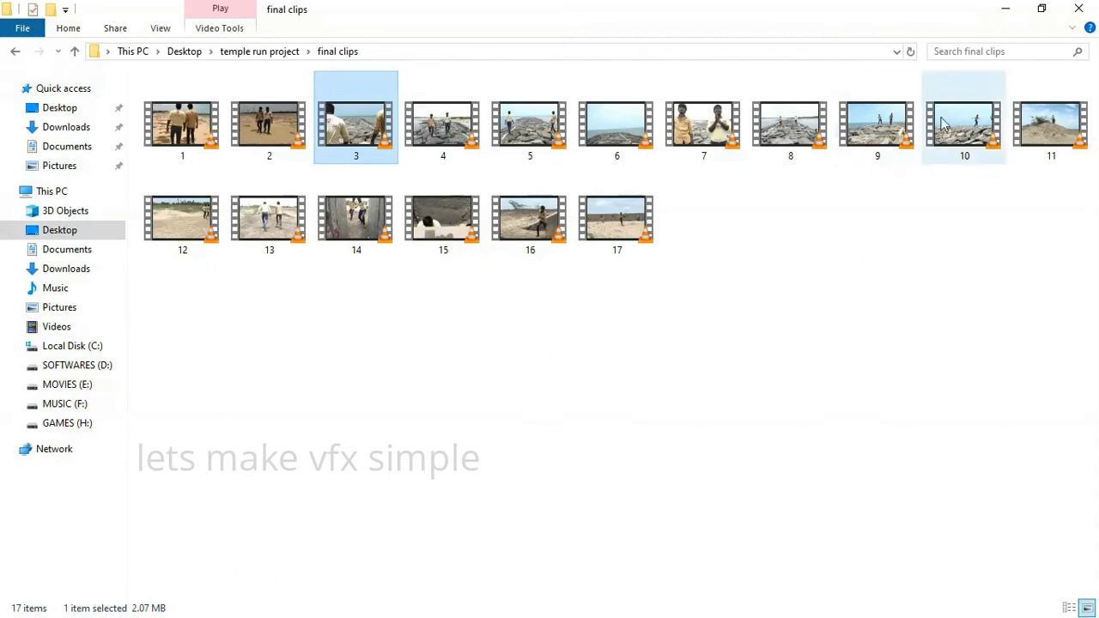
{"action": "left_click", "coordinate": [1005, 10]}
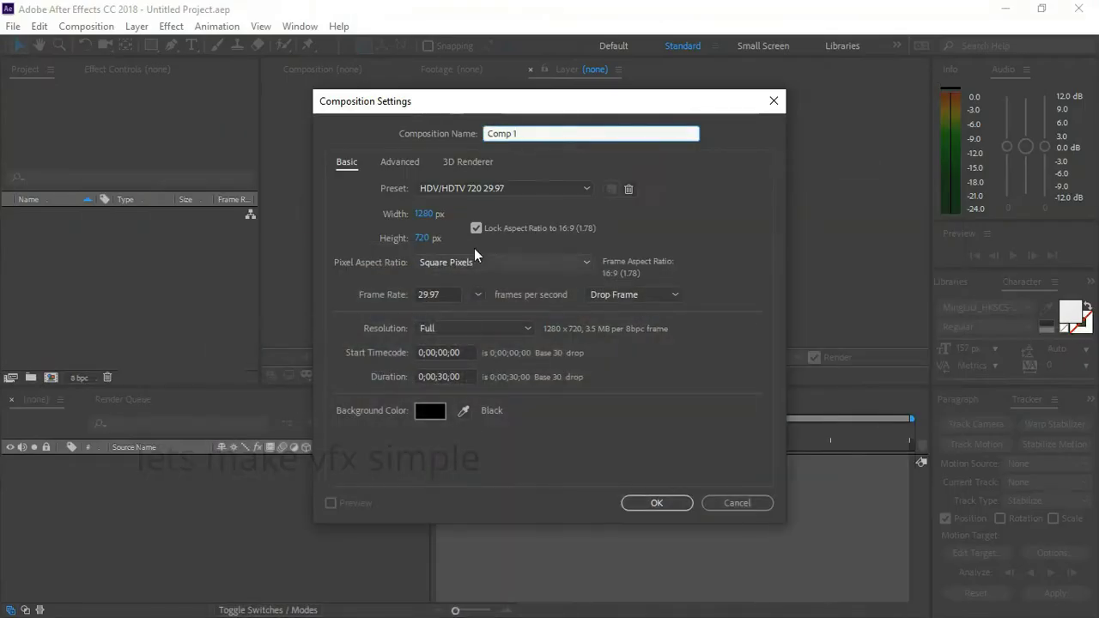
- Name the 1280×720, 30-second composition clip3 and confirm it
{"action": "double_click", "coordinate": [502, 133]}
{"action": "type", "text": "clip3"}
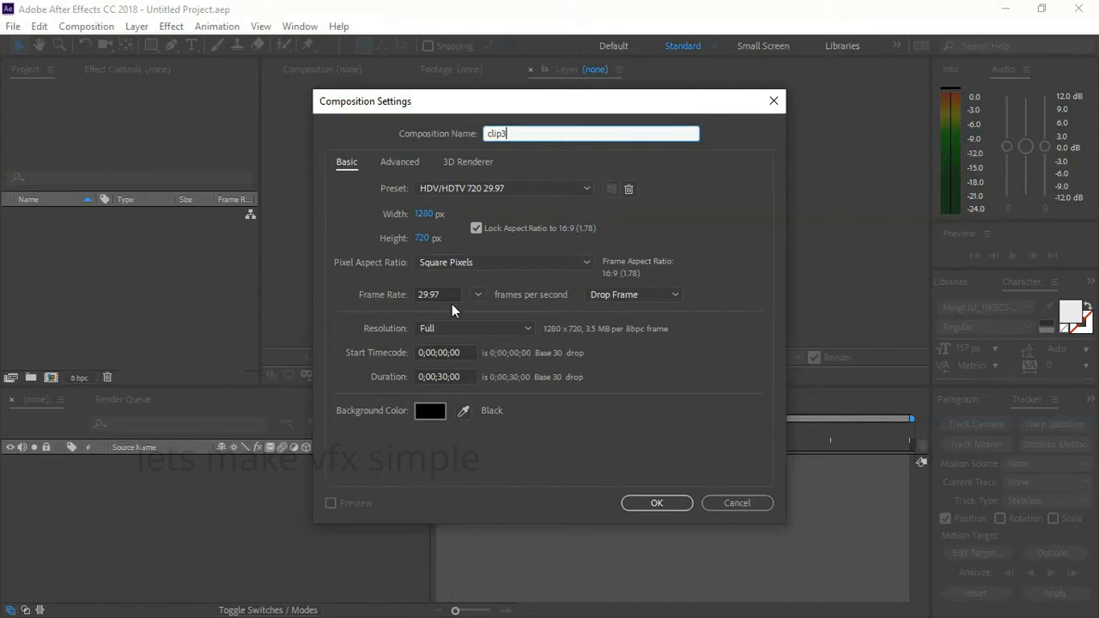
{"action": "left_click", "coordinate": [658, 504]}
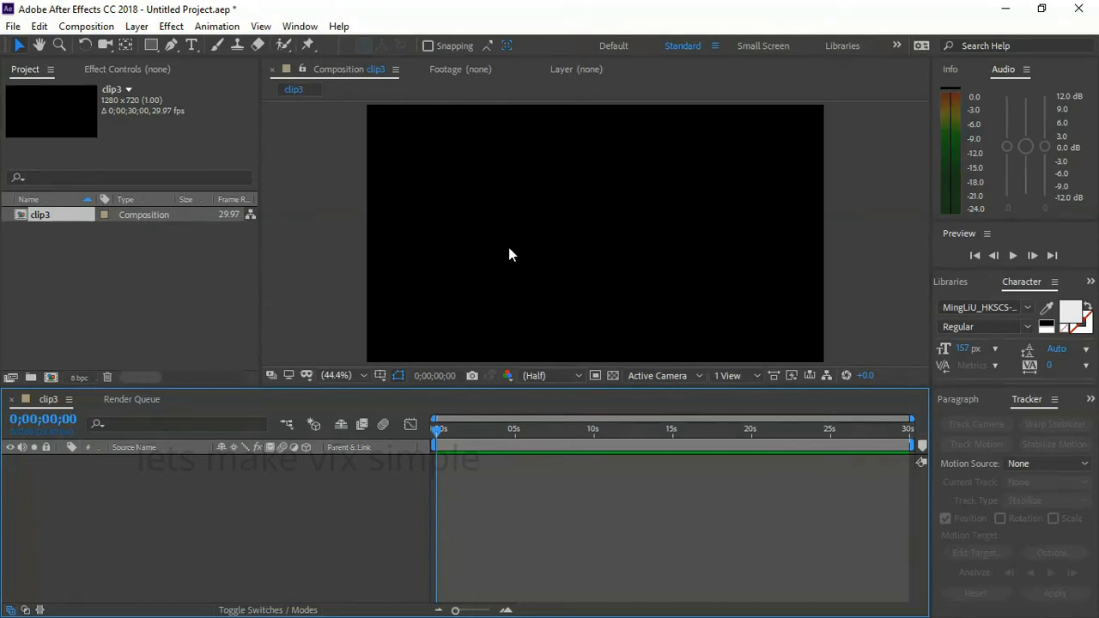
- Import 3.mp4 from the final clips folder via the Import File dialog
{"action": "double_click", "coordinate": [161, 281]}
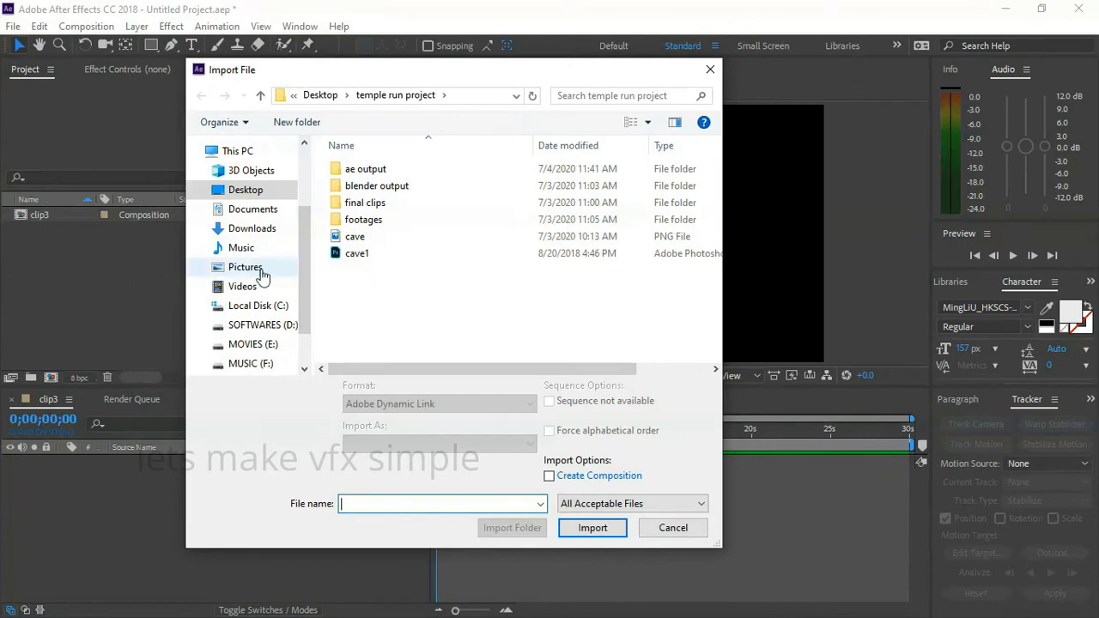
{"action": "double_click", "coordinate": [369, 203]}
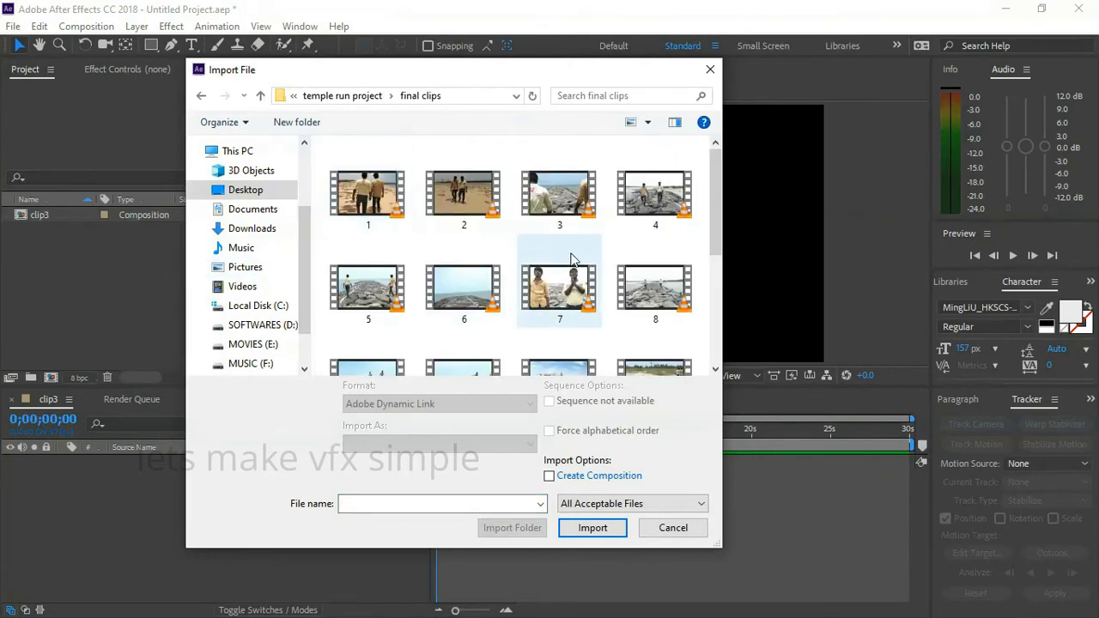
{"action": "double_click", "coordinate": [567, 189]}
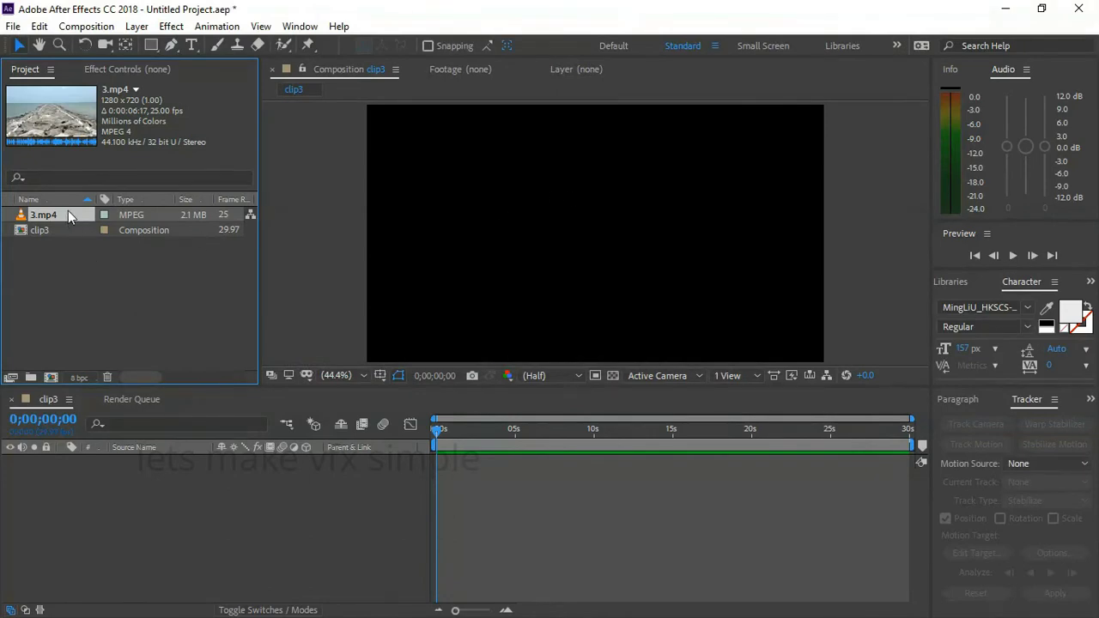
- Import cave.png from the temple run project folder, then inspect 3.mp4's footage details
{"action": "double_click", "coordinate": [101, 261]}
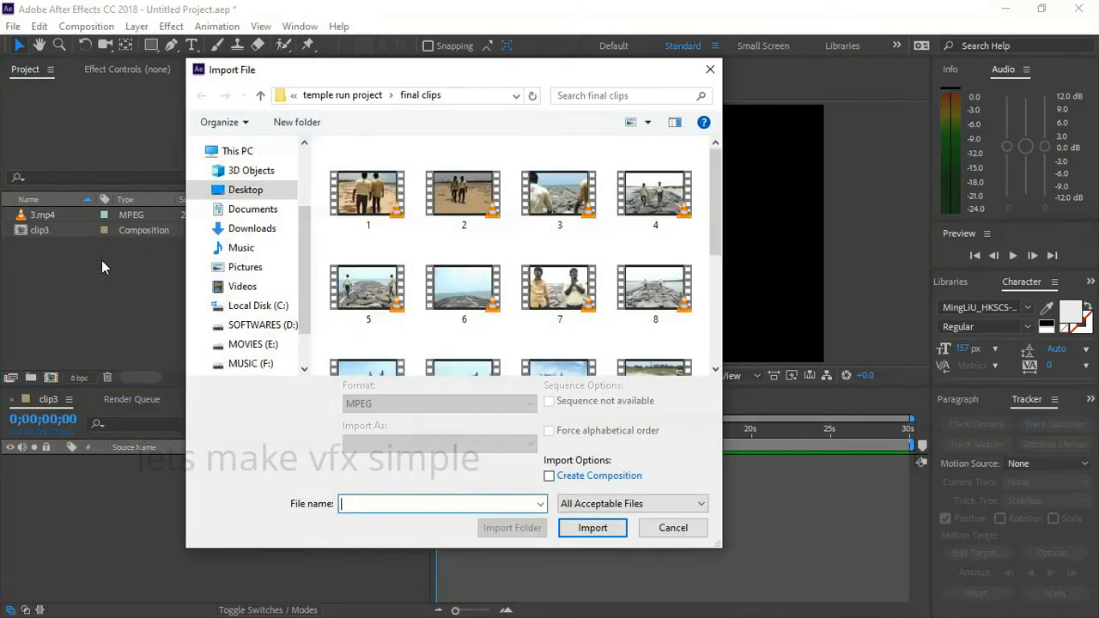
{"action": "left_click", "coordinate": [342, 95]}
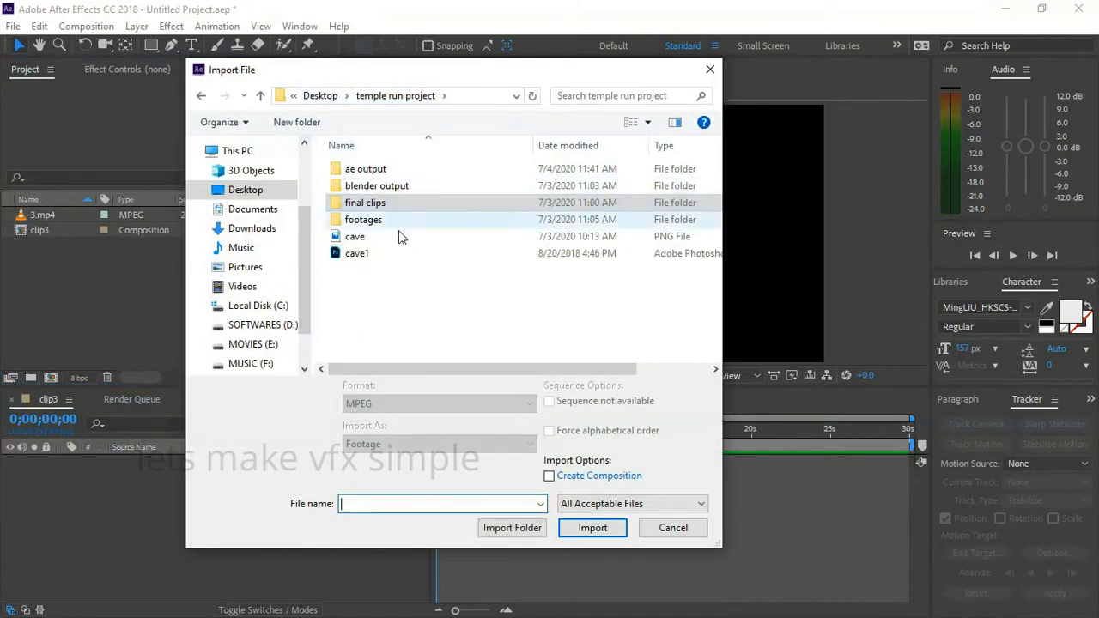
{"action": "left_click", "coordinate": [360, 238]}
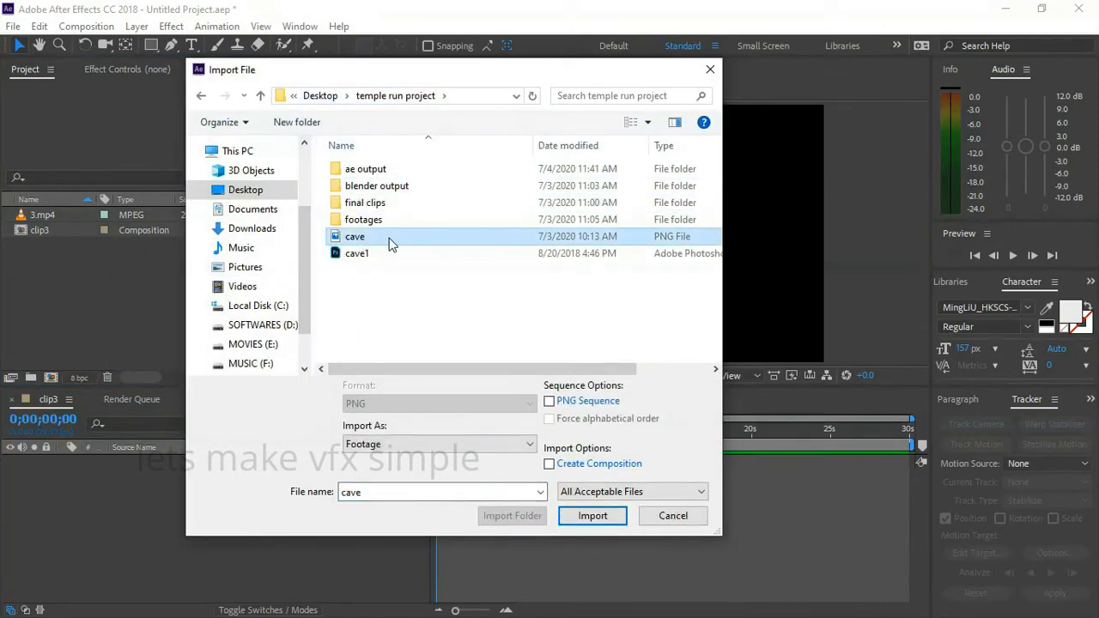
{"action": "double_click", "coordinate": [388, 245]}
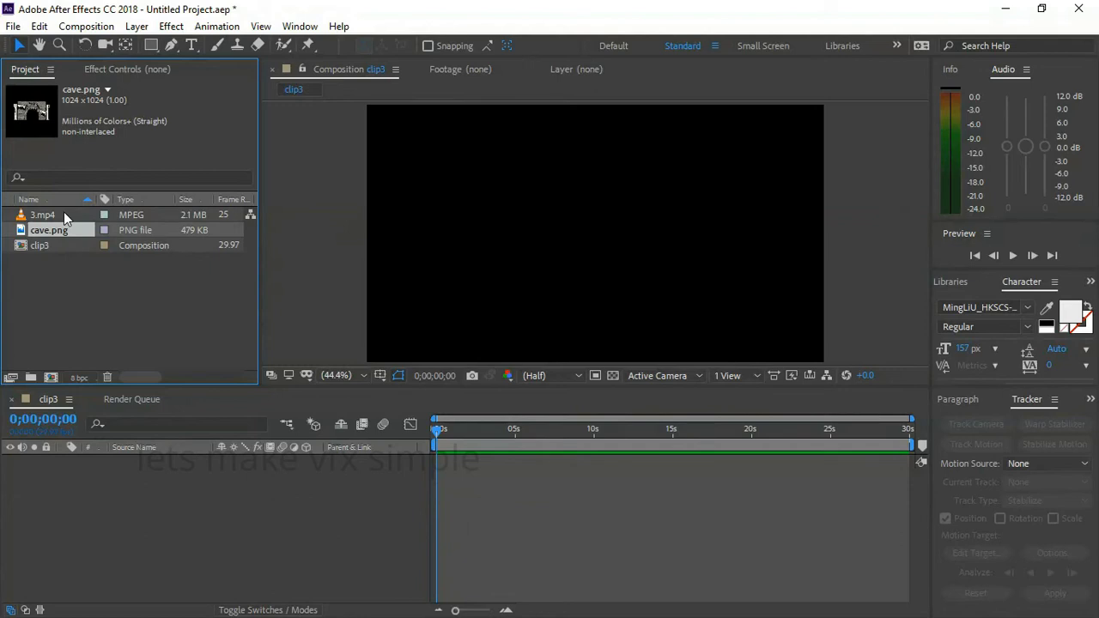
{"action": "left_click", "coordinate": [64, 212]}
- Check cave.png's details, then open cave1.psd from the temple run project folder in Photoshop
{"action": "left_click", "coordinate": [52, 231]}
{"action": "left_click", "coordinate": [1005, 8]}
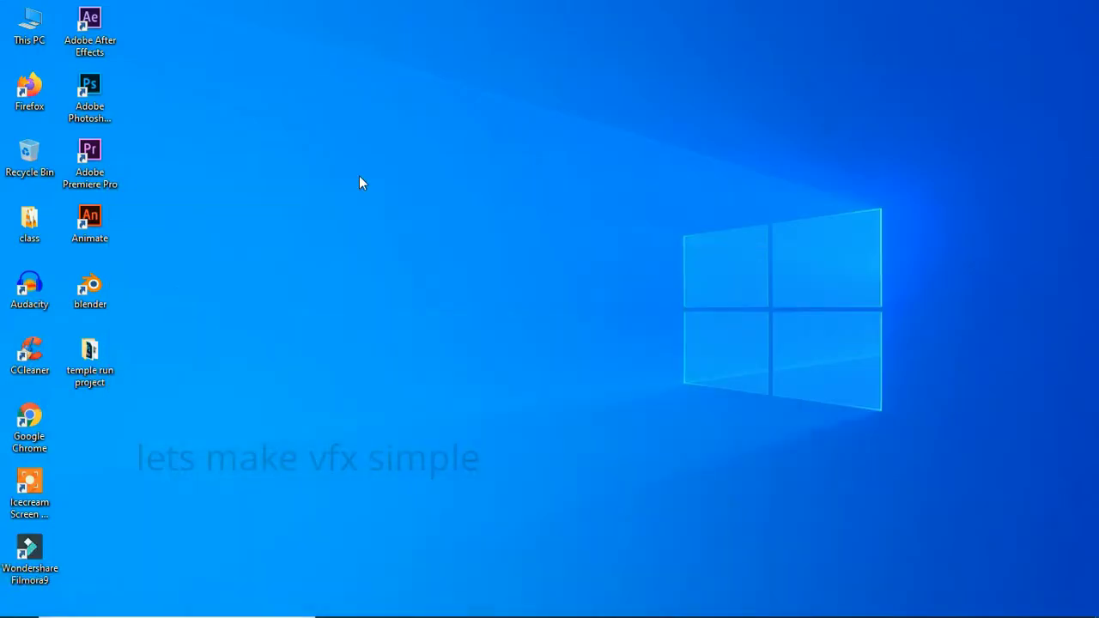
{"action": "double_click", "coordinate": [88, 351]}
{"action": "double_click", "coordinate": [598, 152]}
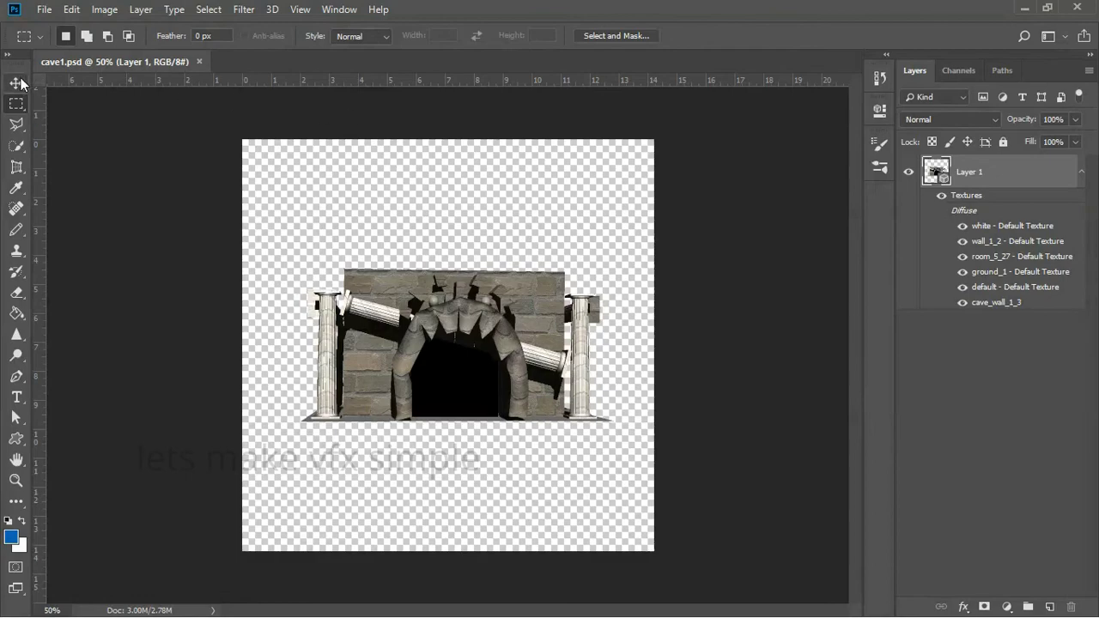
- Orbit the 3D cave gate model to a straight-on front view, then return to rectangular selection
{"action": "key", "text": "v"}
{"action": "mouse_move", "coordinate": [481, 325]}
{"action": "left_mouse_down"}
{"action": "mouse_move", "coordinate": [481, 336]}
{"action": "mouse_move", "coordinate": [338, 323]}
{"action": "mouse_move", "coordinate": [384, 393]}
{"action": "left_mouse_up"}
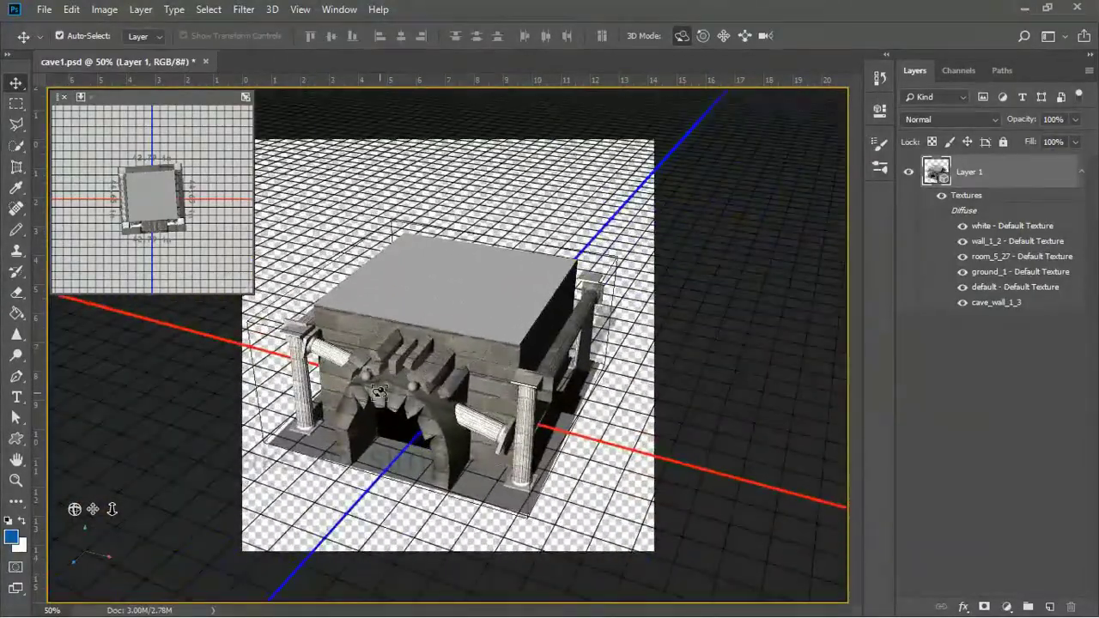
{"action": "mouse_move", "coordinate": [429, 170]}
{"action": "left_mouse_down"}
{"action": "mouse_move", "coordinate": [711, 99]}
{"action": "mouse_move", "coordinate": [836, 192]}
{"action": "mouse_move", "coordinate": [835, 152]}
{"action": "mouse_move", "coordinate": [707, 97]}
{"action": "mouse_move", "coordinate": [816, 98]}
{"action": "mouse_move", "coordinate": [409, 99]}
{"action": "left_mouse_up"}
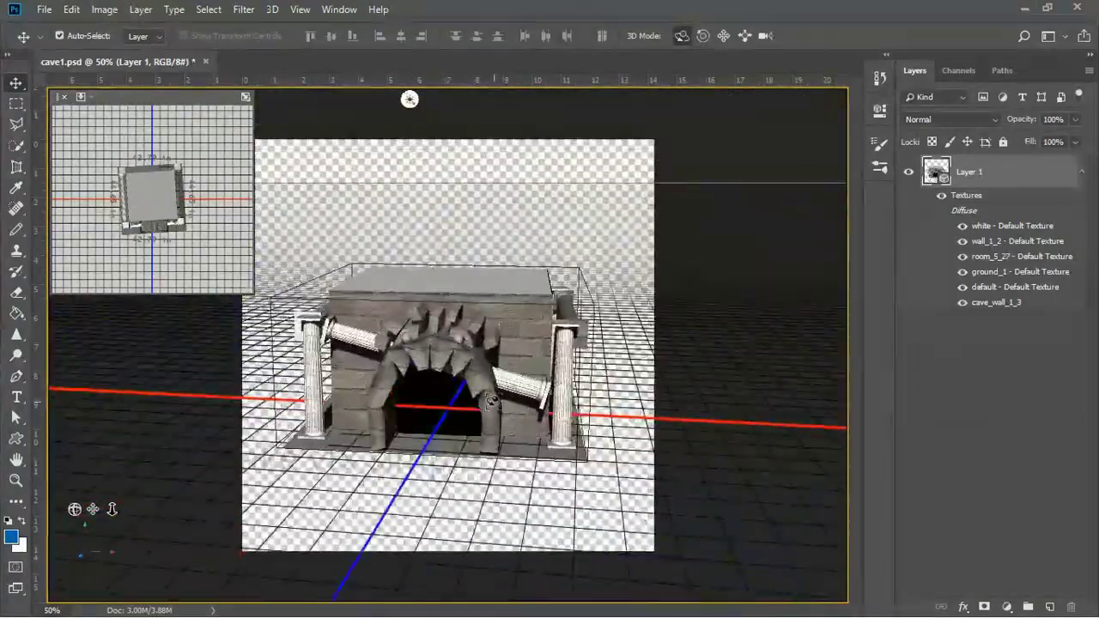
{"action": "left_click_drag", "start_coordinate": [360, 383], "coordinate": [499, 392]}
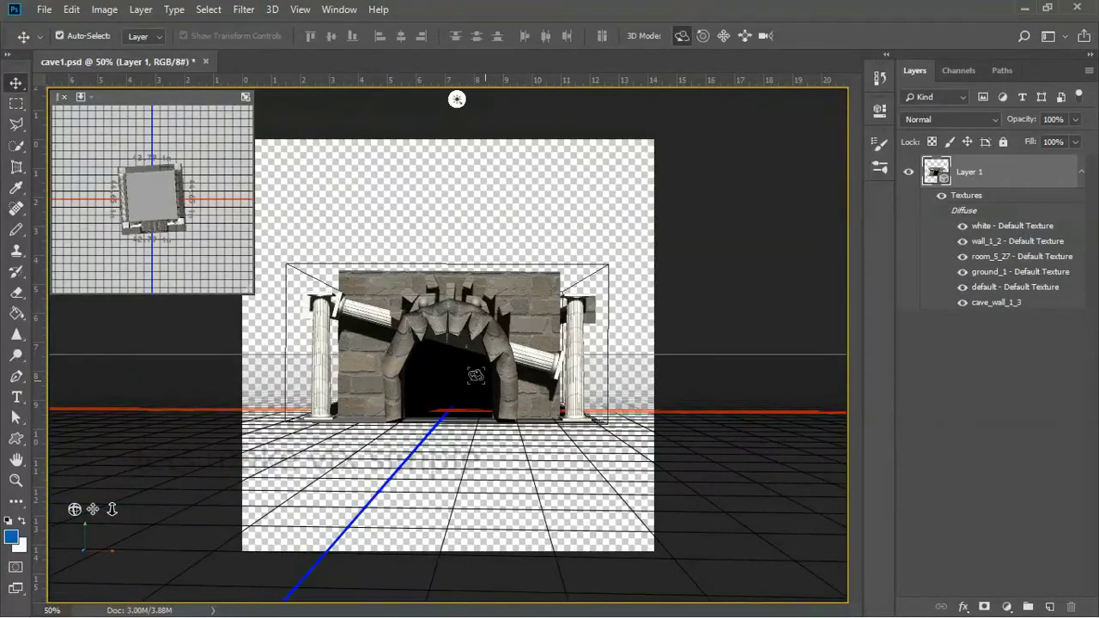
{"action": "left_click", "coordinate": [16, 103]}
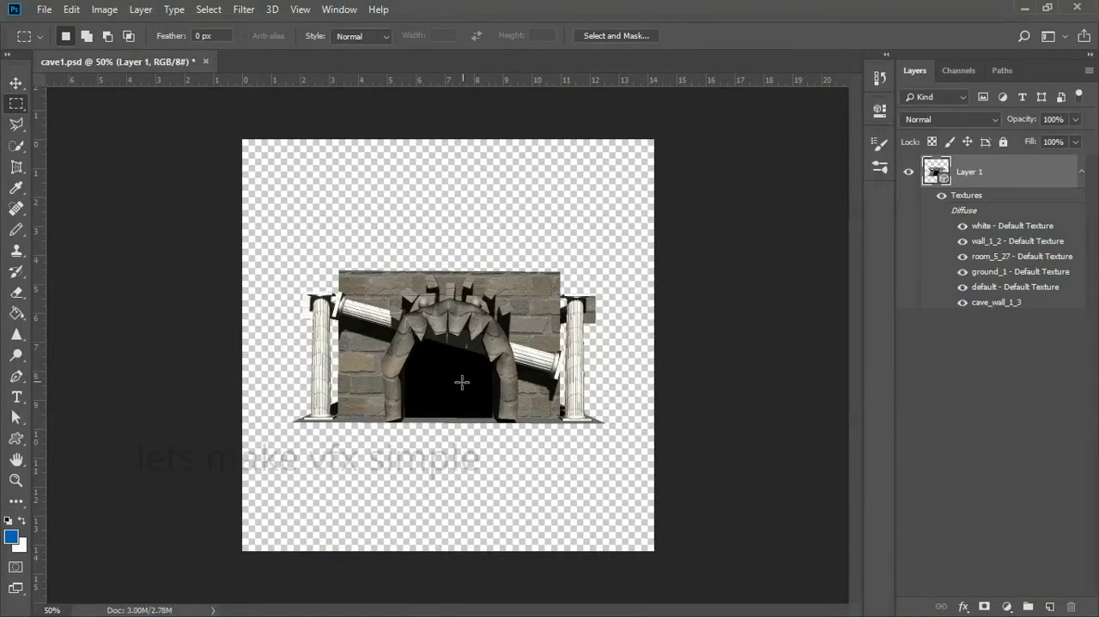
- Quit Photoshop without saving cave1.psd and bring After Effects back up
{"action": "left_click", "coordinate": [1078, 8]}
{"action": "left_click", "coordinate": [540, 243]}
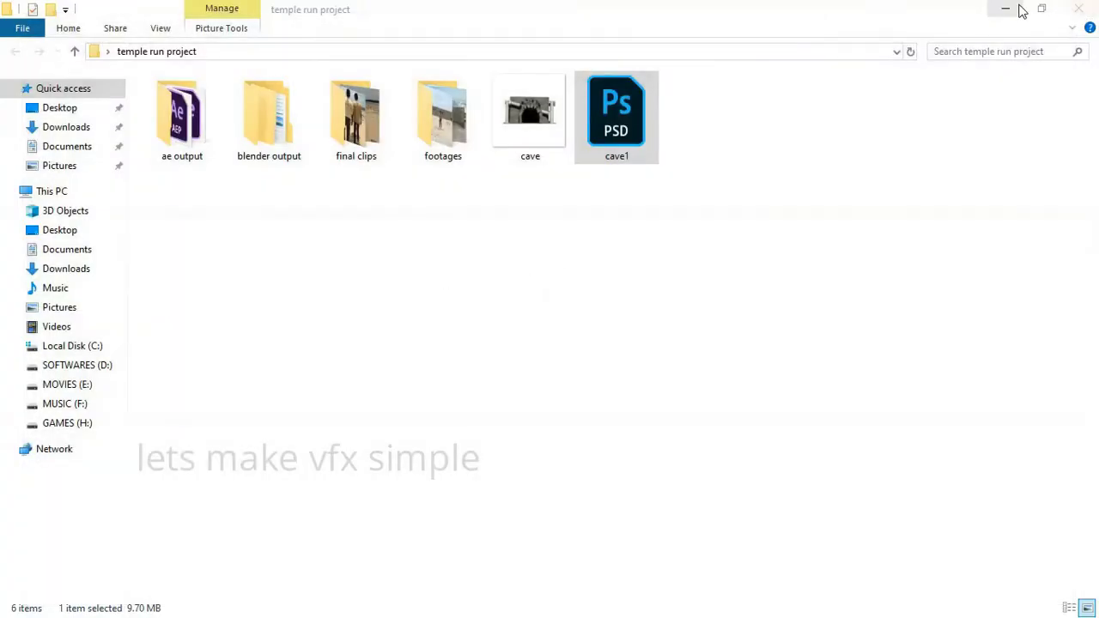
{"action": "left_click", "coordinate": [1002, 8]}
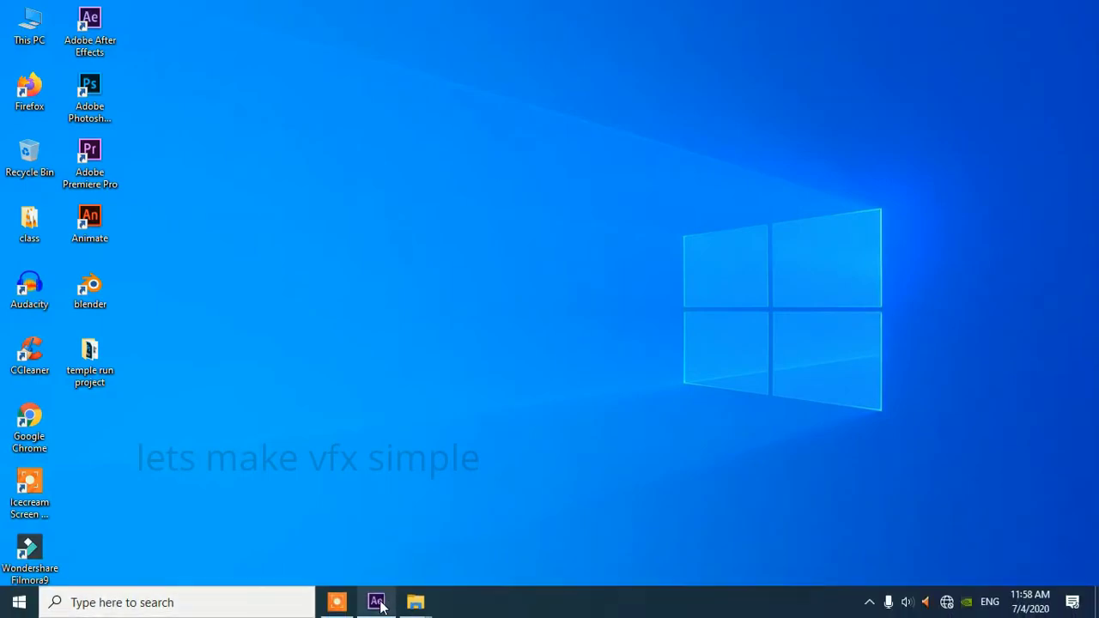
{"action": "left_click", "coordinate": [377, 603]}
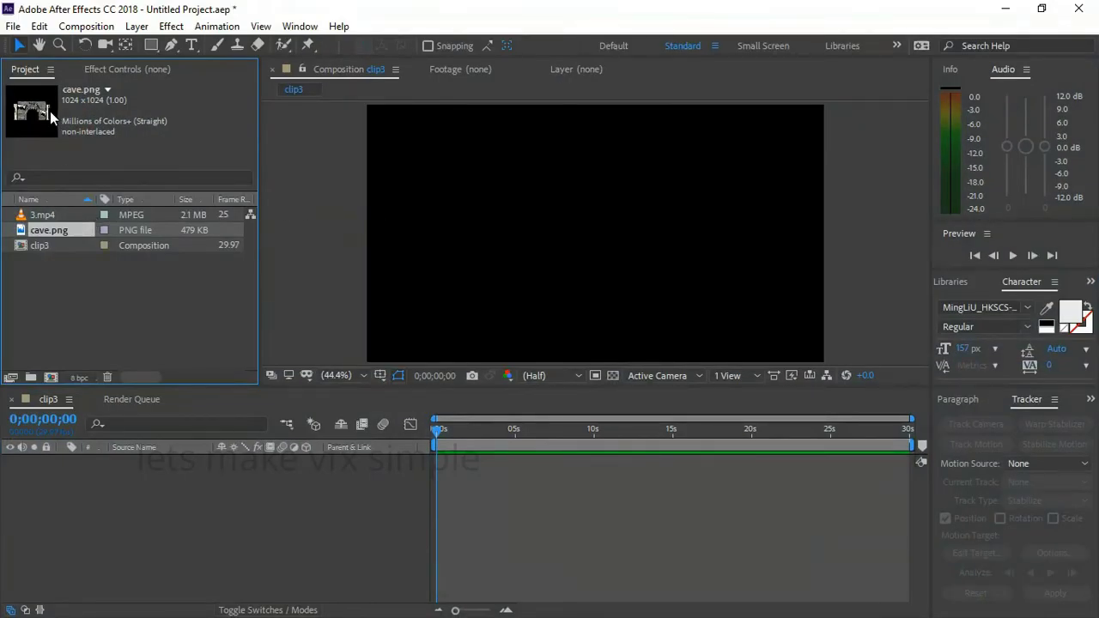
- Add 3.mp4 to the clip3 composition and scrub to frame 0;00;03;22
{"action": "left_click", "coordinate": [40, 216]}
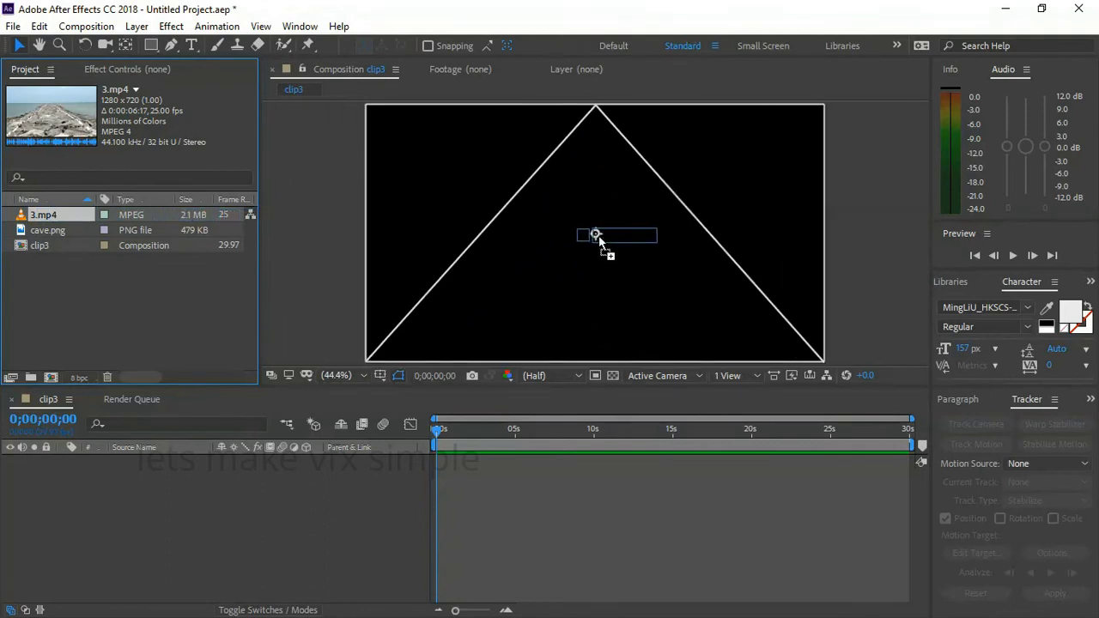
{"action": "left_click_drag", "start_coordinate": [269, 222], "coordinate": [598, 236]}
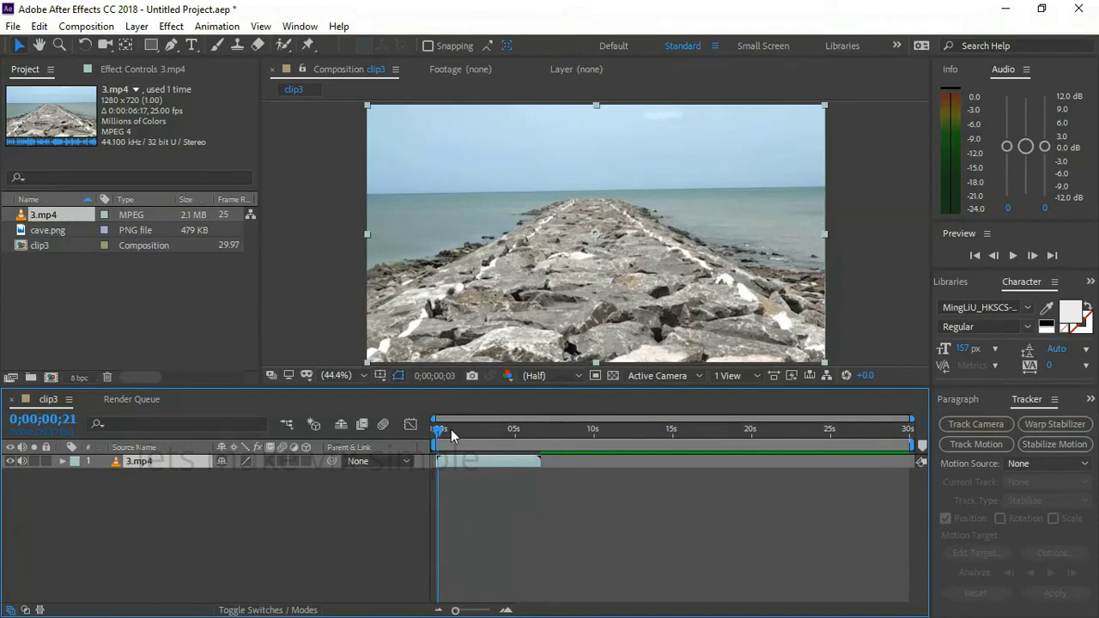
{"action": "left_click_drag", "start_coordinate": [452, 436], "coordinate": [515, 440]}
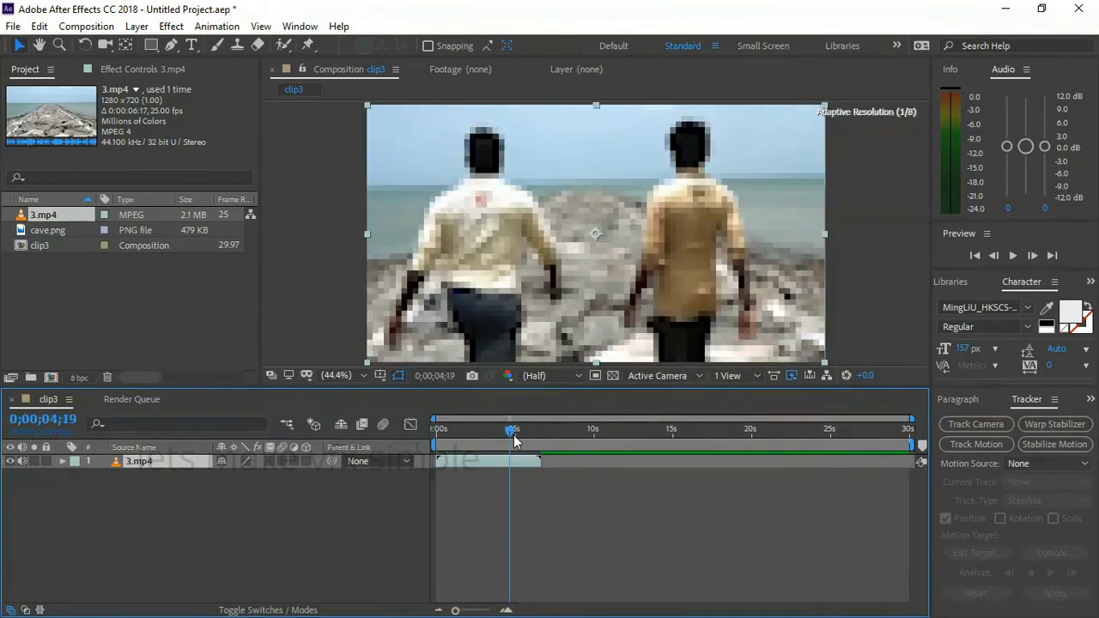
{"action": "left_click_drag", "start_coordinate": [514, 441], "coordinate": [504, 439]}
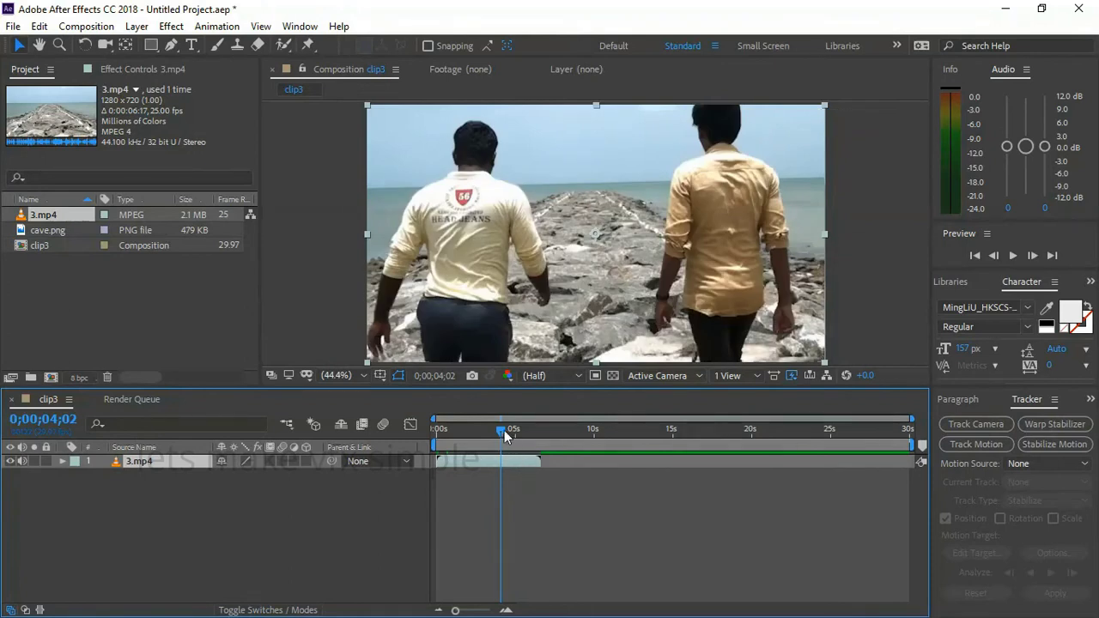
{"action": "left_click_drag", "start_coordinate": [503, 430], "coordinate": [496, 430]}
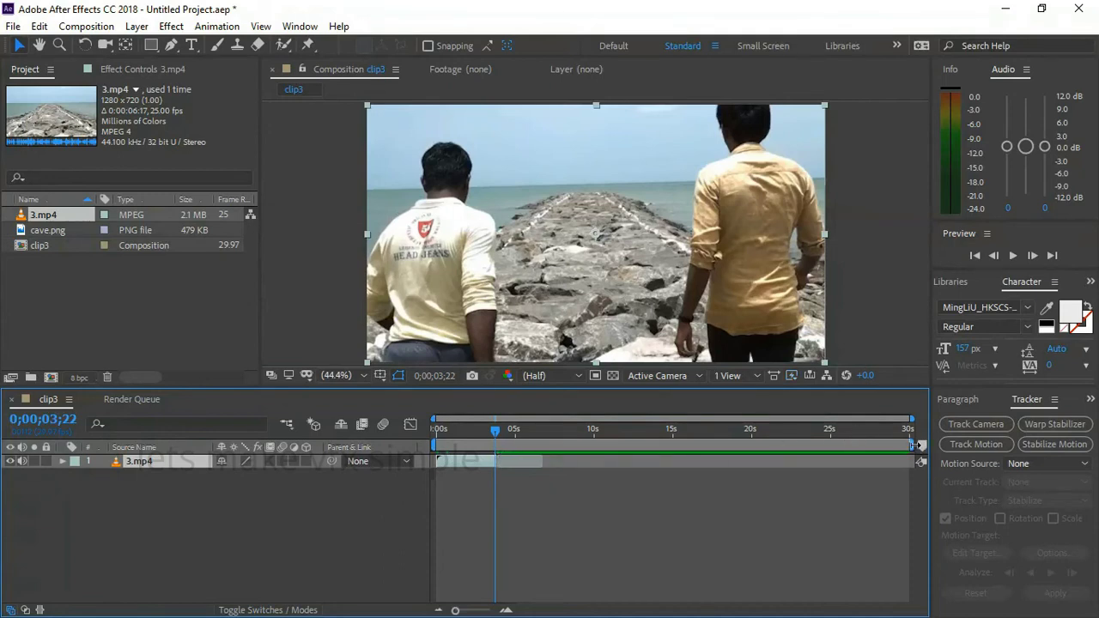
- End the work area at 0;00;03;22 and zoom in on the timeline
{"action": "left_click_drag", "start_coordinate": [919, 445], "coordinate": [502, 435]}
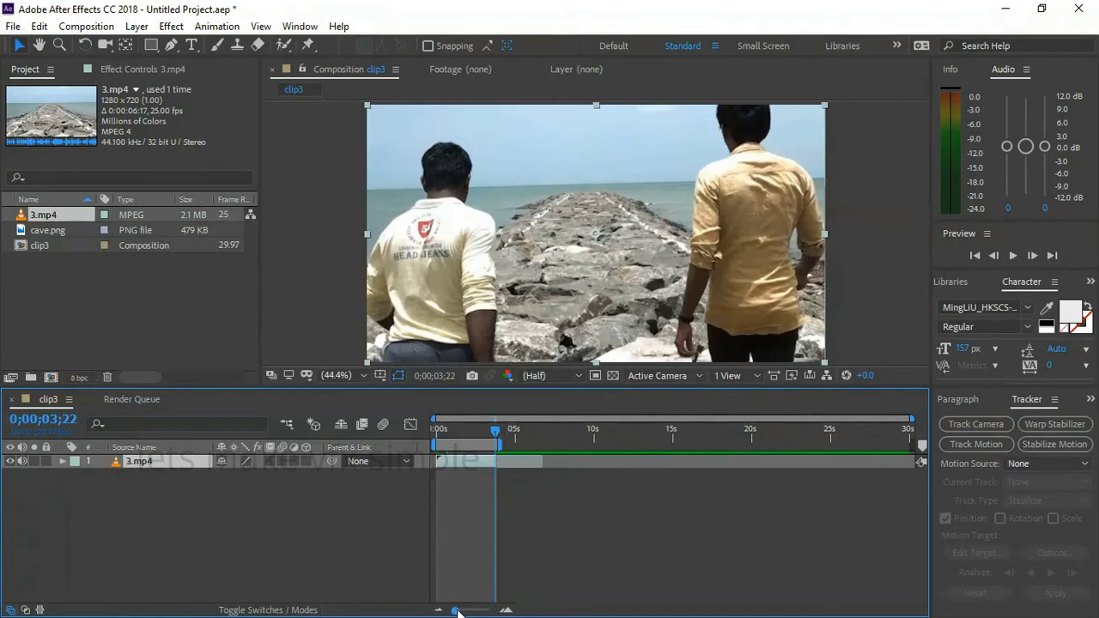
{"action": "left_click_drag", "start_coordinate": [457, 611], "coordinate": [485, 611]}
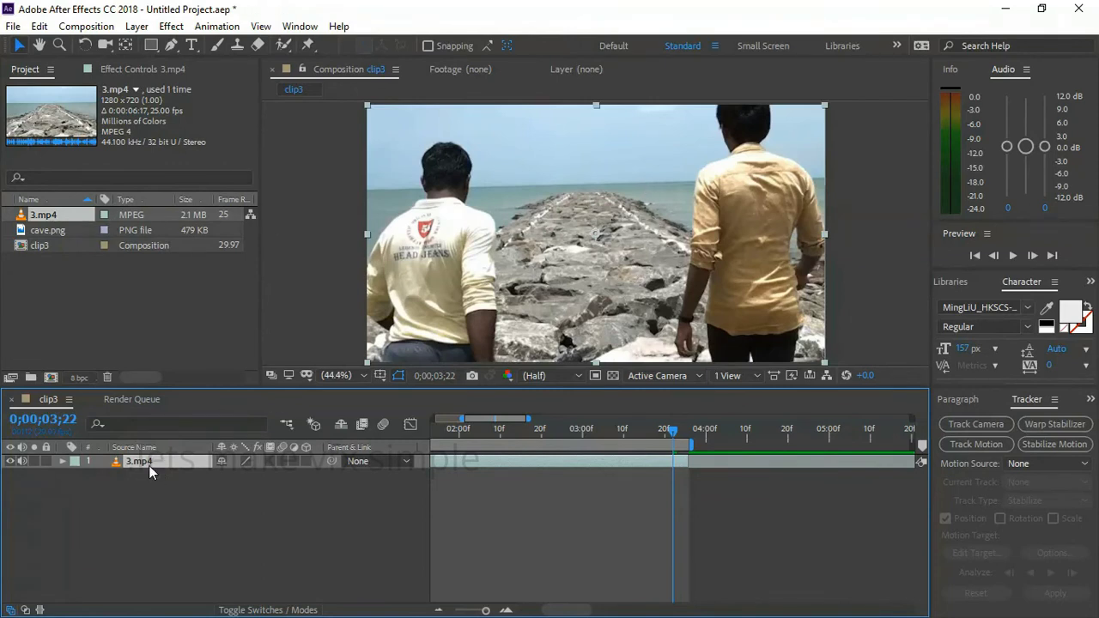
{"action": "left_click", "coordinate": [43, 230]}
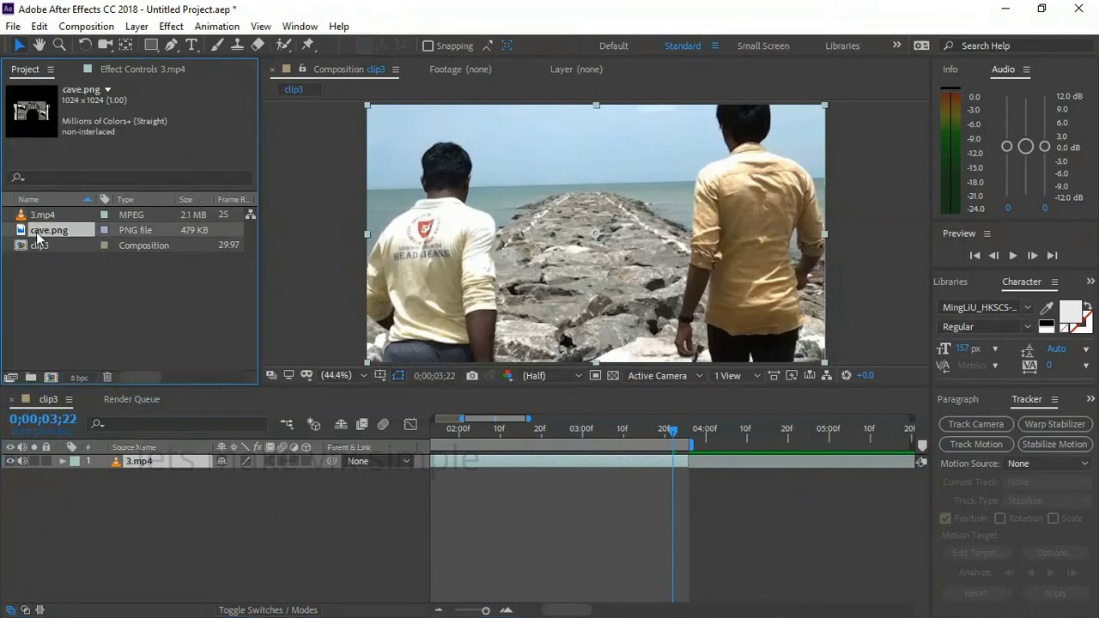
- Add cave.png as a layer above 3.mp4, with the playhead at the start and the full 30-second timeline showing
{"action": "mouse_move", "coordinate": [438, 233]}
{"action": "left_mouse_down"}
{"action": "mouse_move", "coordinate": [647, 236]}
{"action": "mouse_move", "coordinate": [626, 175]}
{"action": "left_mouse_up"}
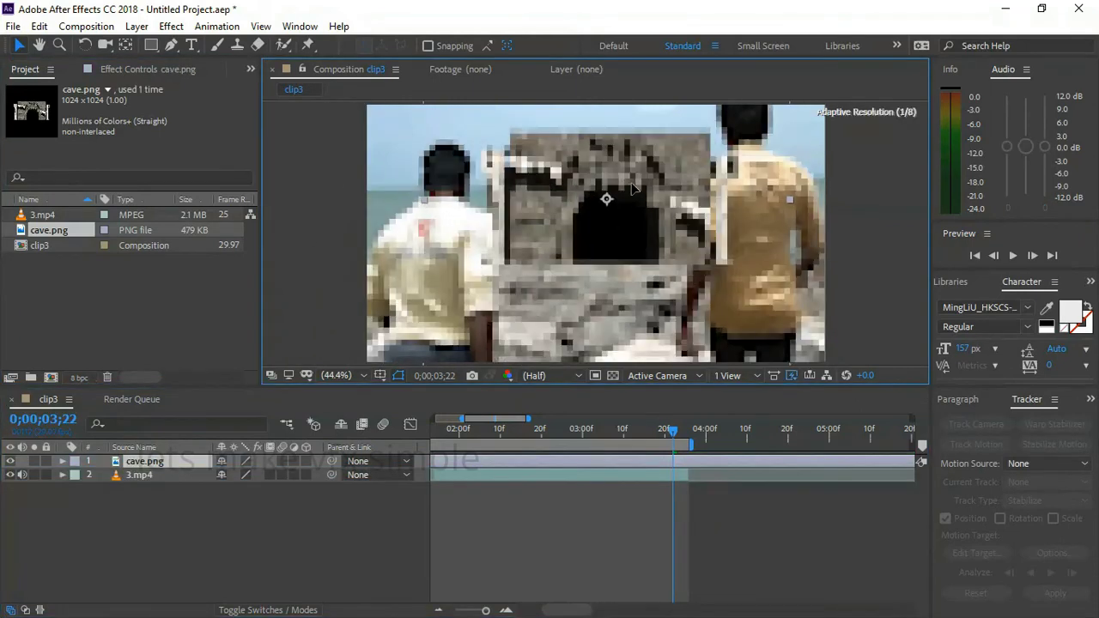
{"action": "key", "text": "comma"}
{"action": "key", "text": "comma"}
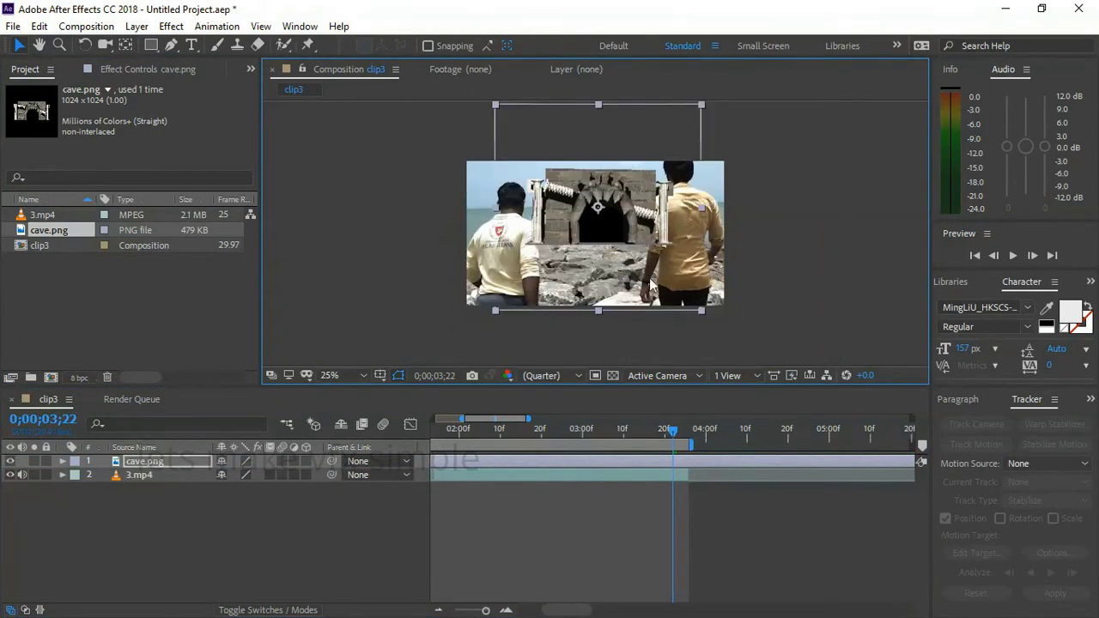
{"action": "left_click_drag", "start_coordinate": [573, 388], "coordinate": [580, 463]}
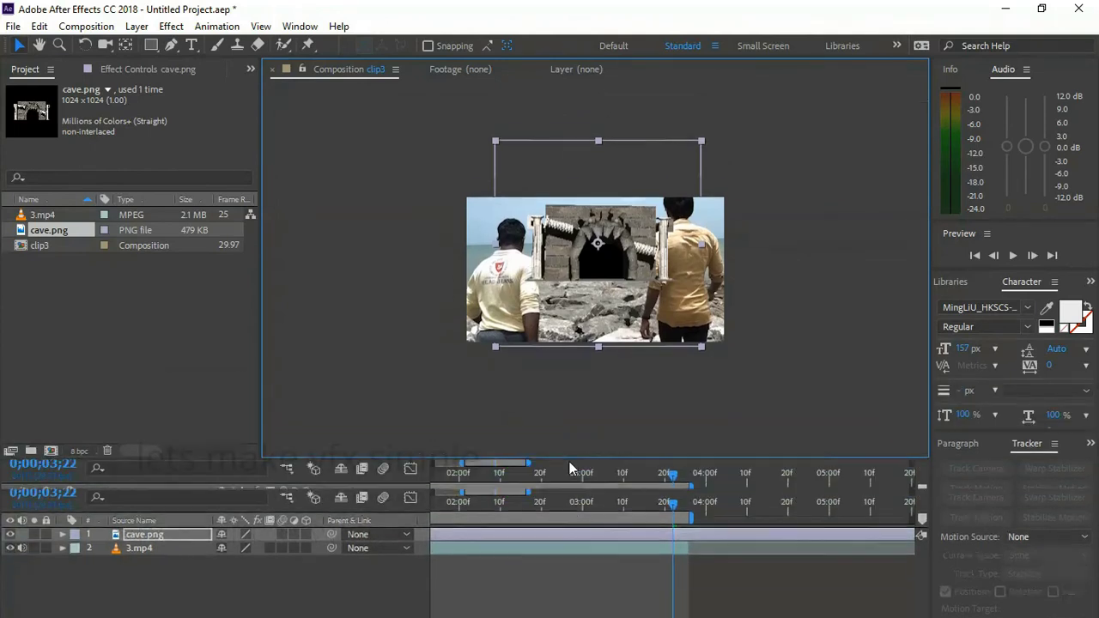
{"action": "key", "text": "period"}
{"action": "key", "text": "period"}
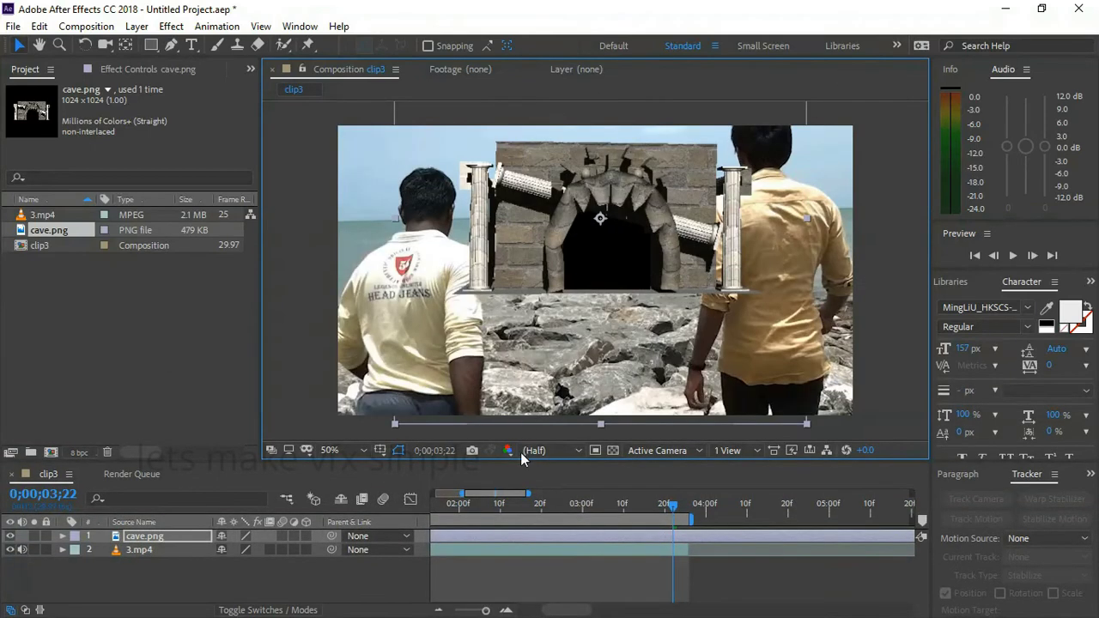
{"action": "left_click_drag", "start_coordinate": [672, 509], "coordinate": [420, 511]}
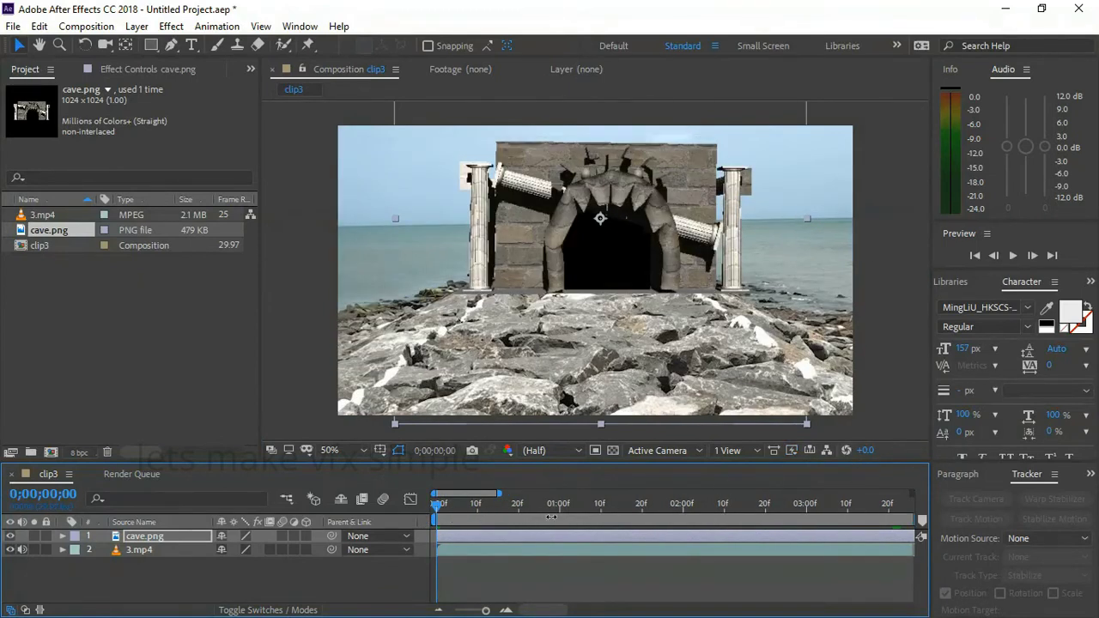
{"action": "left_click_drag", "start_coordinate": [485, 611], "coordinate": [455, 611]}
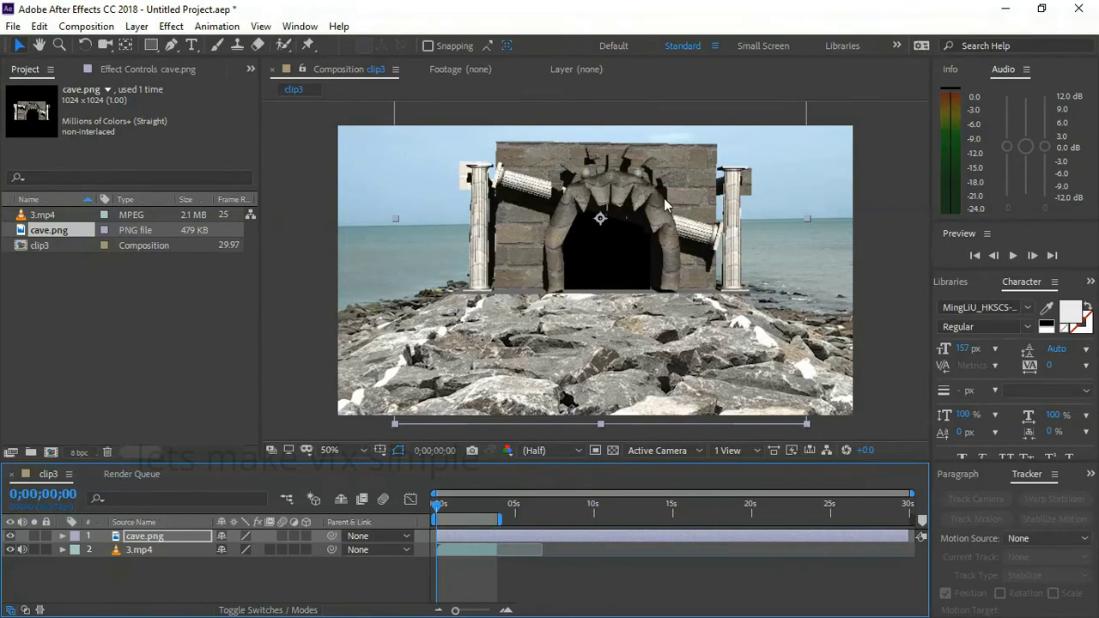
- Scale the cave gate down by its corner handles and nudge it up slightly
{"action": "key", "text": "comma"}
{"action": "left_click_drag", "start_coordinate": [674, 164], "coordinate": [640, 182]}
{"action": "key", "text": "period"}
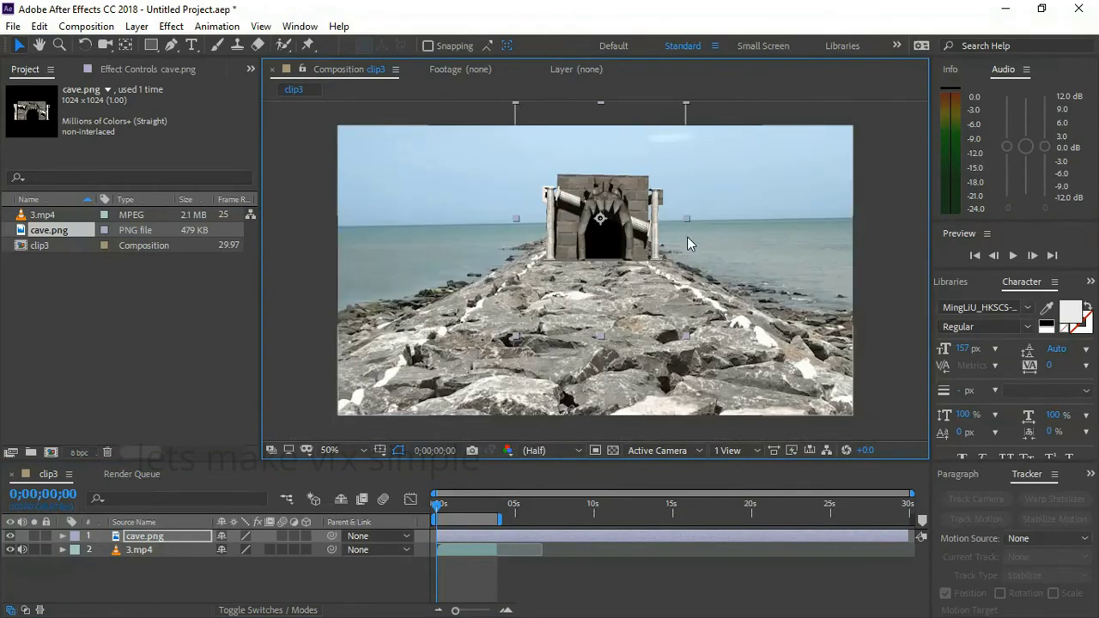
{"action": "left_click_drag", "start_coordinate": [688, 218], "coordinate": [695, 212]}
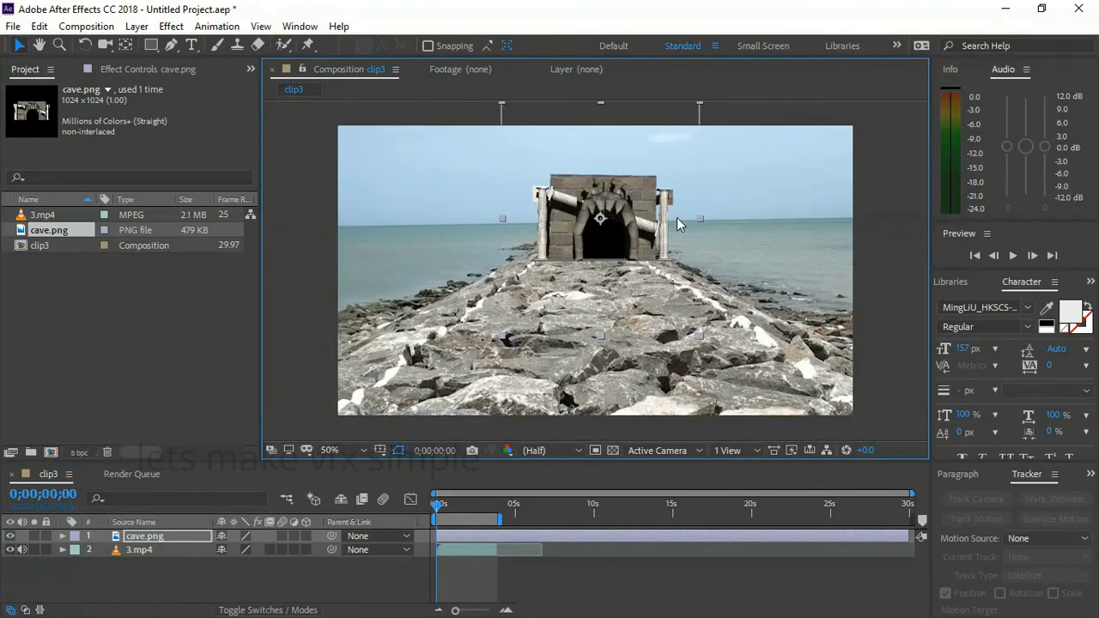
{"action": "key", "text": "Up"}
{"action": "key", "text": "Up"}
{"action": "key", "text": "Up"}
{"action": "key", "text": "Up"}
{"action": "key", "text": "Up"}
{"action": "key", "text": "Up"}
{"action": "key", "text": "Up"}
{"action": "key", "text": "Up"}
{"action": "key", "text": "Up"}
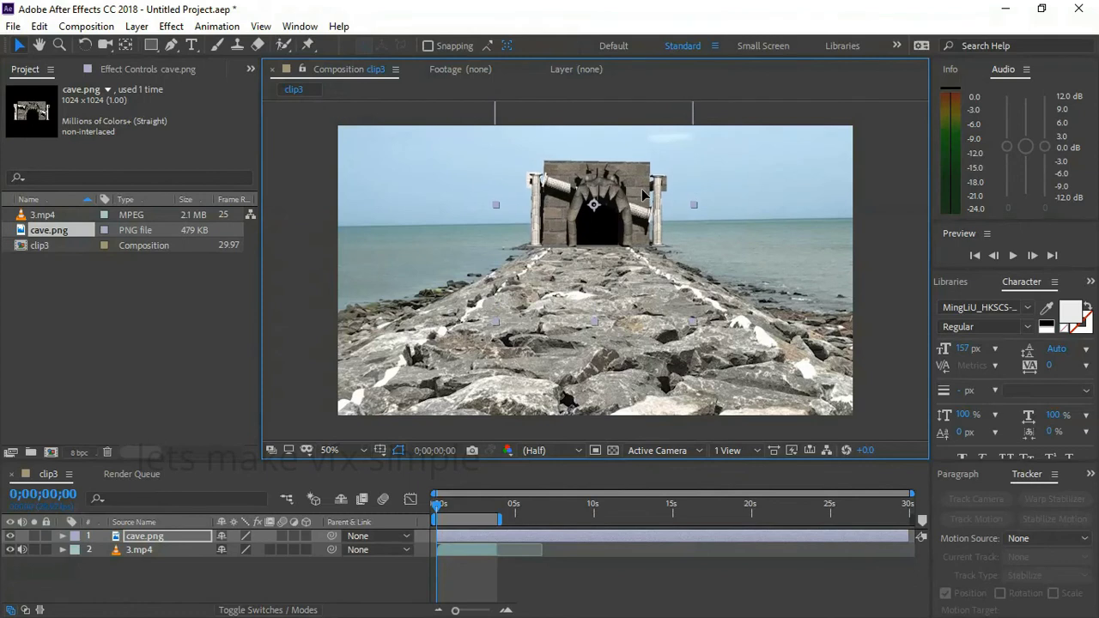
{"action": "scroll", "coordinate": [698, 175], "scroll_direction": "up", "scroll_amount": 3}
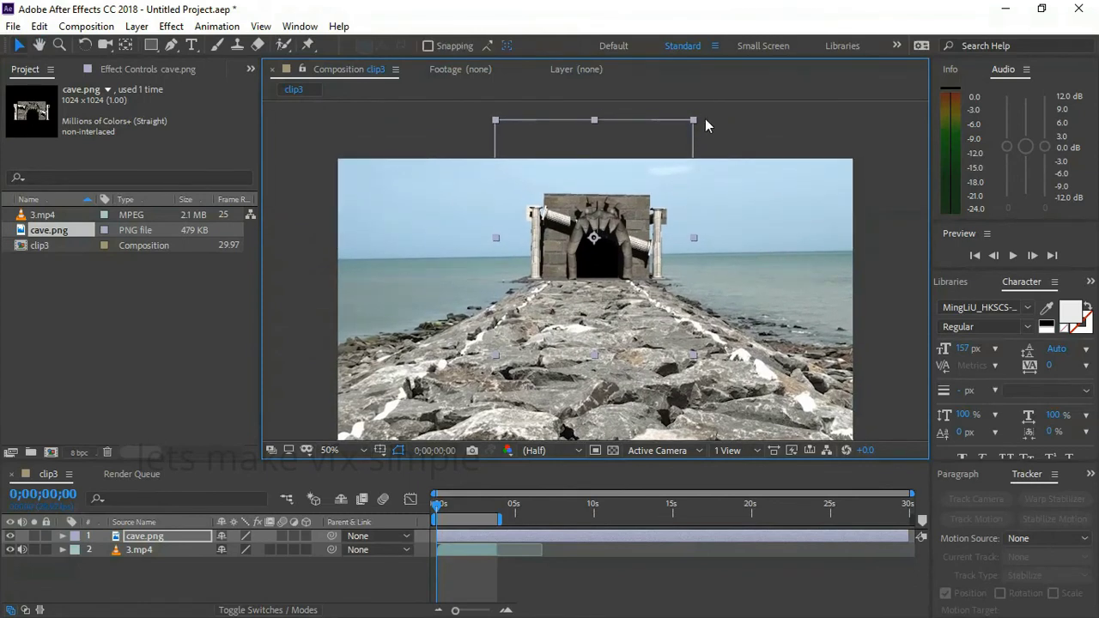
{"action": "left_click_drag", "start_coordinate": [693, 121], "coordinate": [674, 150]}
- Position the shrunken cave gate onto the far end of the rocky pier
{"action": "key", "text": "slash"}
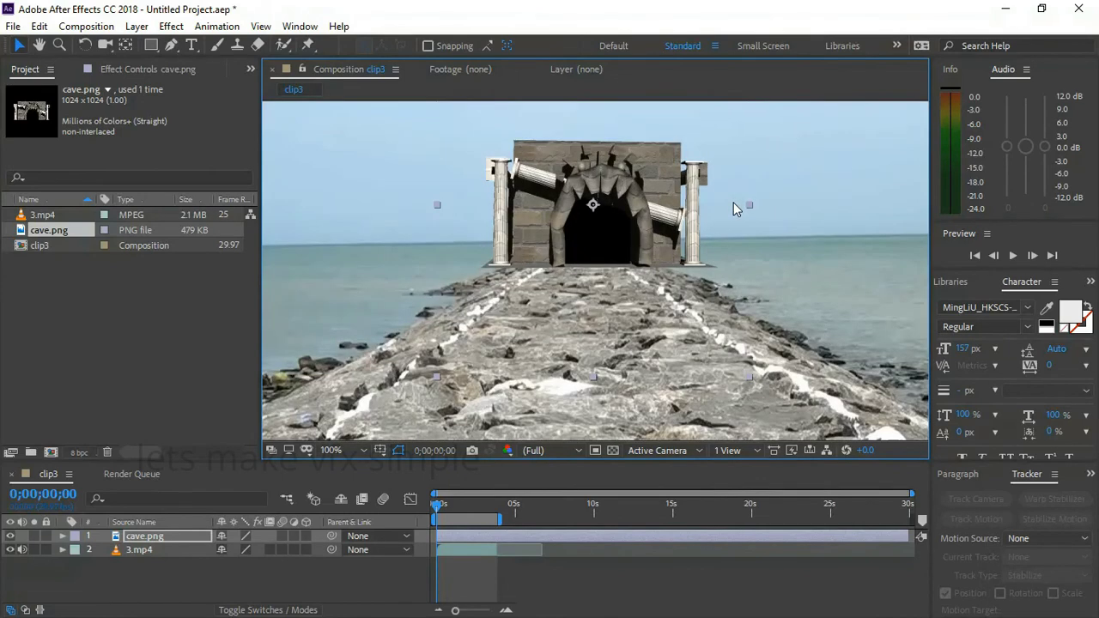
{"action": "left_click_drag", "start_coordinate": [634, 201], "coordinate": [629, 210]}
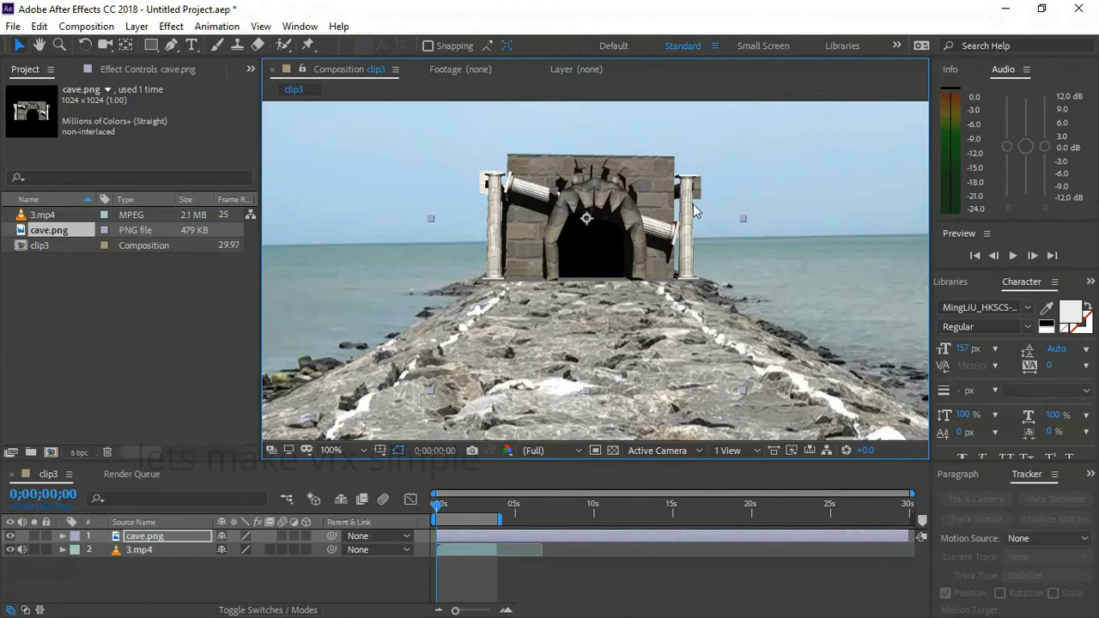
{"action": "key", "text": "comma"}
{"action": "key", "text": "comma"}
{"action": "left_click_drag", "start_coordinate": [671, 160], "coordinate": [650, 177]}
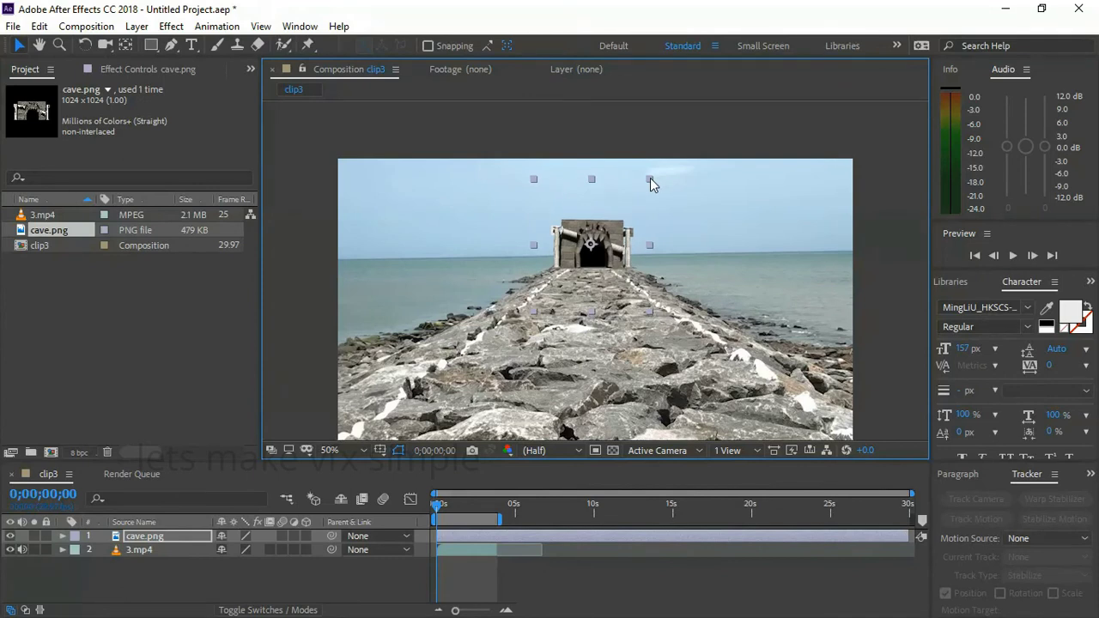
{"action": "left_click_drag", "start_coordinate": [604, 243], "coordinate": [604, 243]}
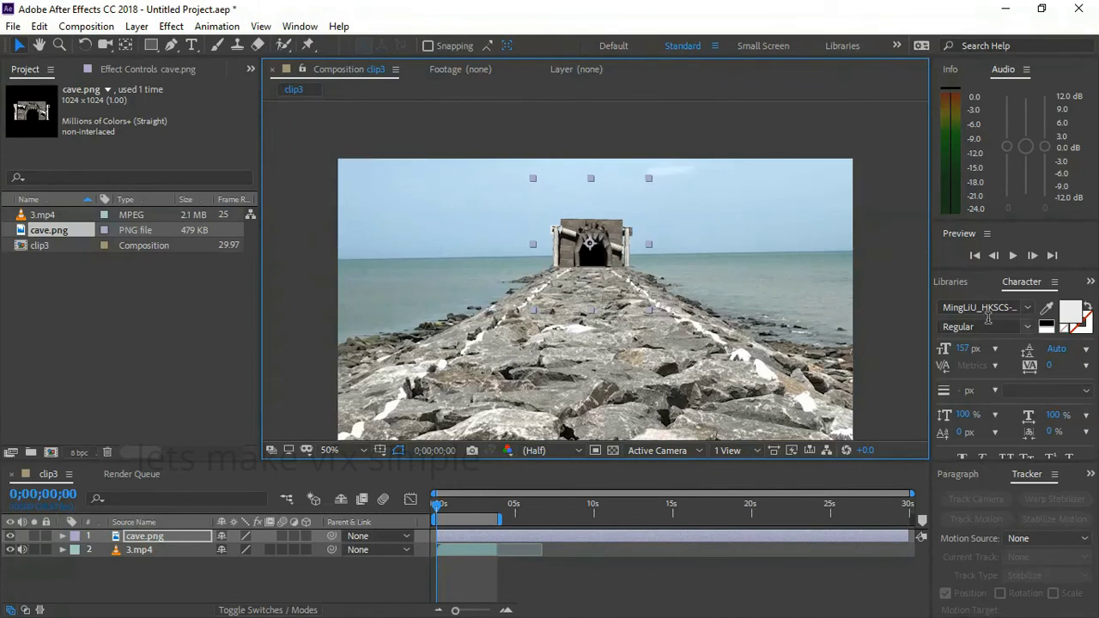
{"action": "left_click", "coordinate": [1013, 256]}
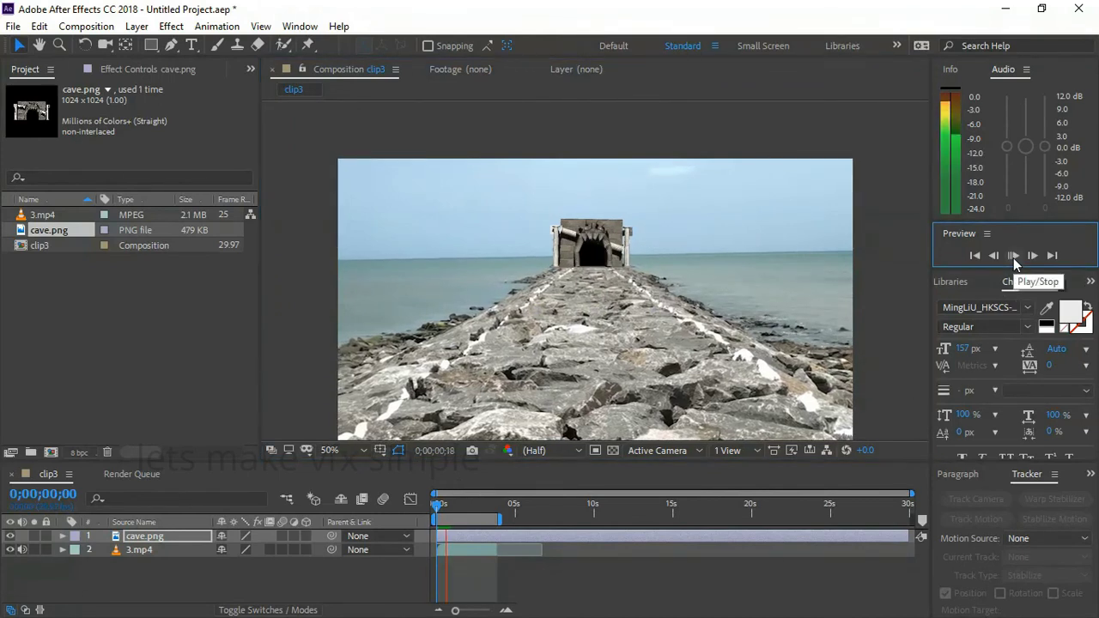
{"action": "left_click", "coordinate": [1012, 255]}
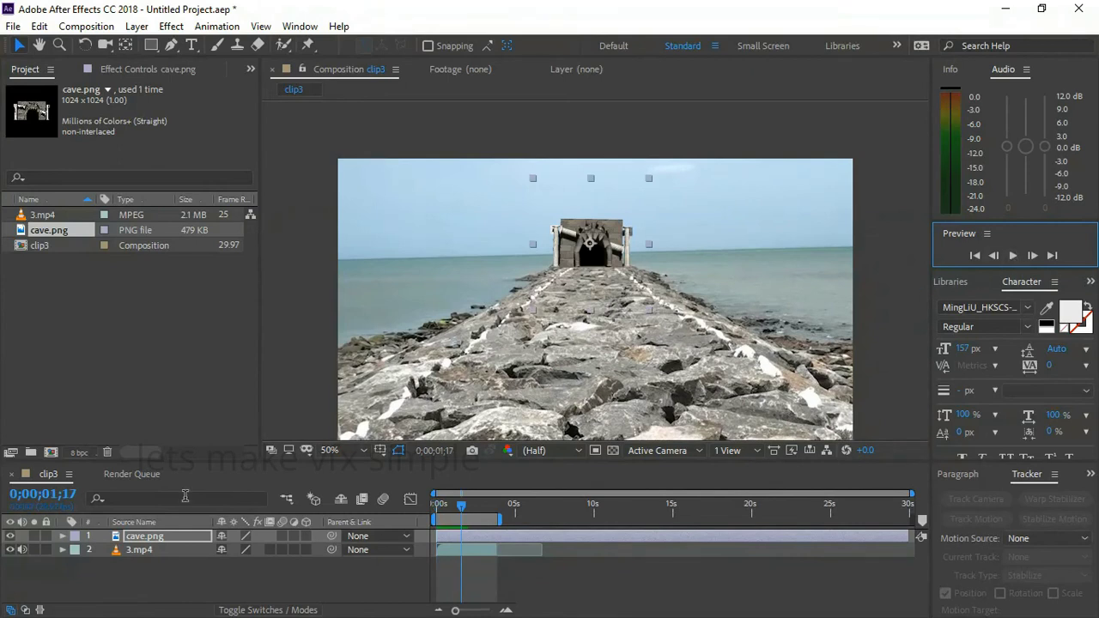
{"action": "left_click", "coordinate": [62, 550]}
{"action": "left_click", "coordinate": [63, 550]}
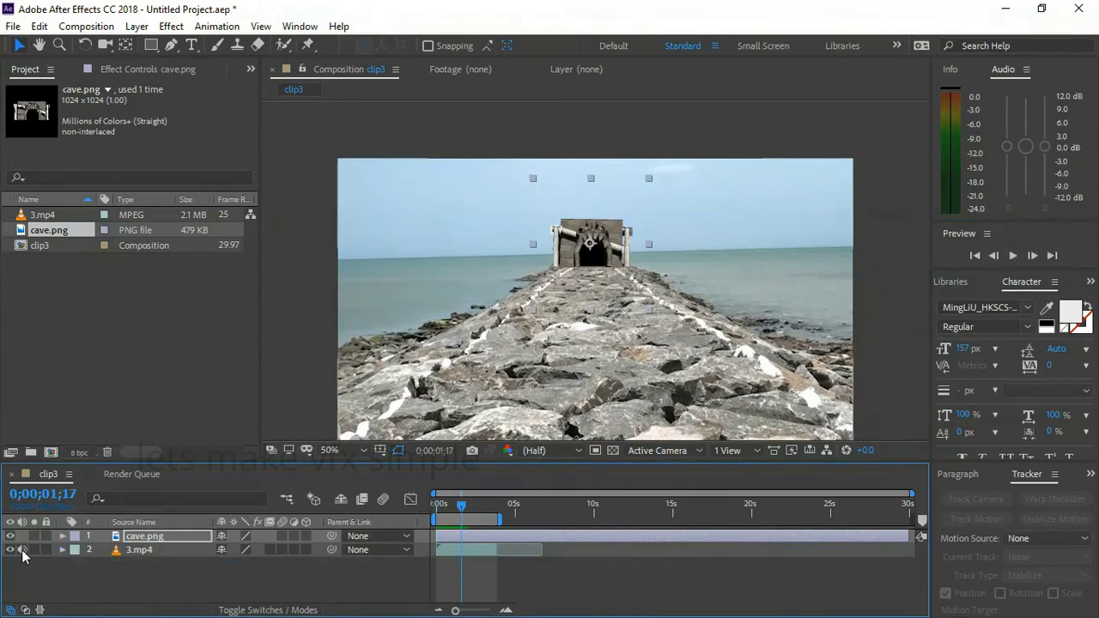
{"action": "left_click", "coordinate": [974, 255]}
{"action": "left_click", "coordinate": [1013, 256]}
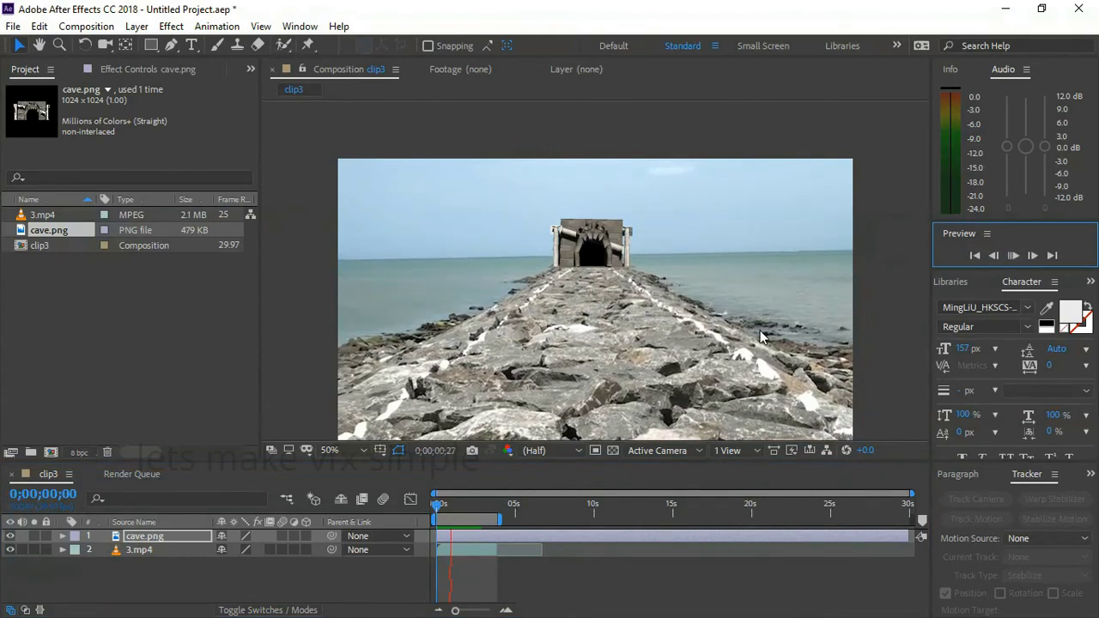